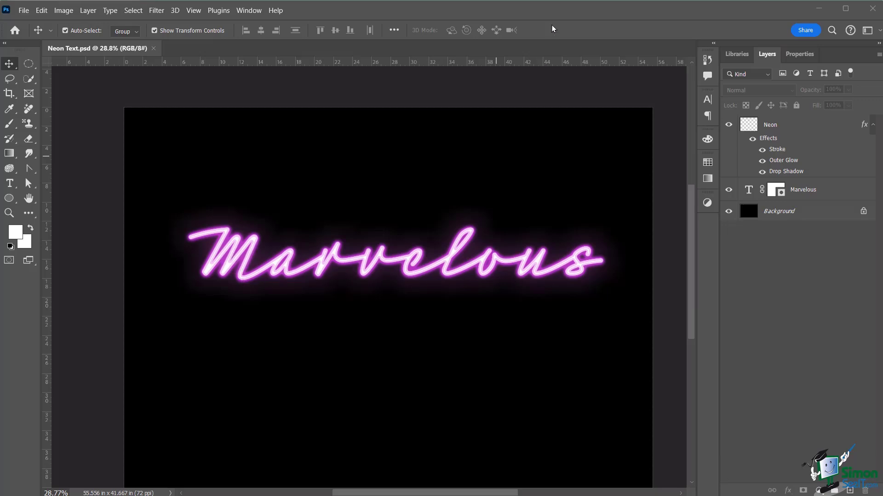
Create a new 55.56 × 41.67 in RGB document at 72 pixels/inch with a black canvas fill.
{"action": "left_click", "coordinate": [23, 10]}
{"action": "left_click", "coordinate": [27, 18]}
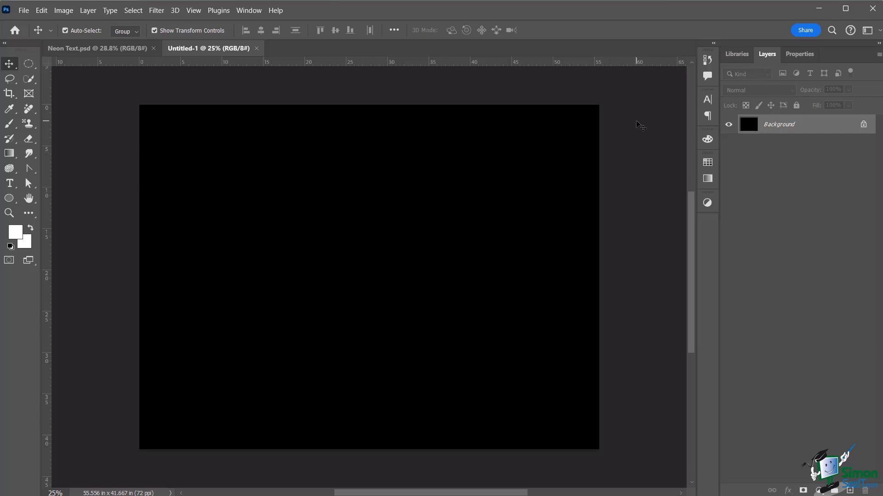
{"action": "left_click", "coordinate": [799, 57]}
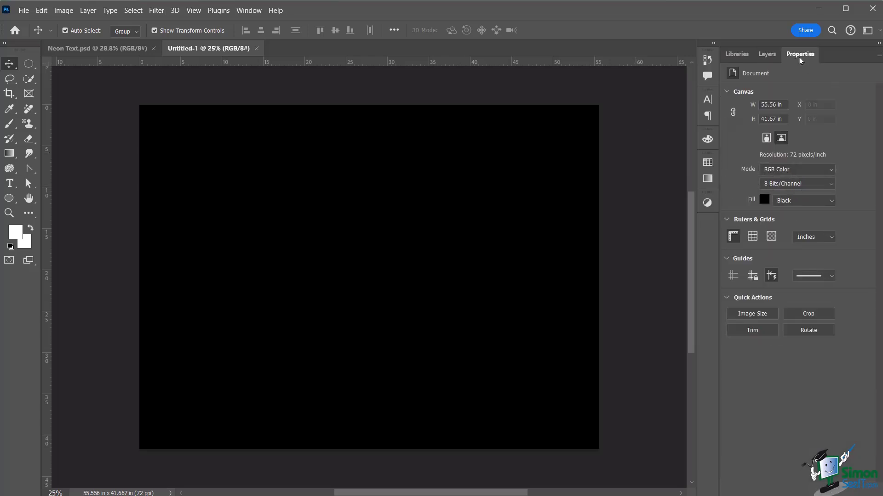
{"action": "left_click", "coordinate": [789, 200]}
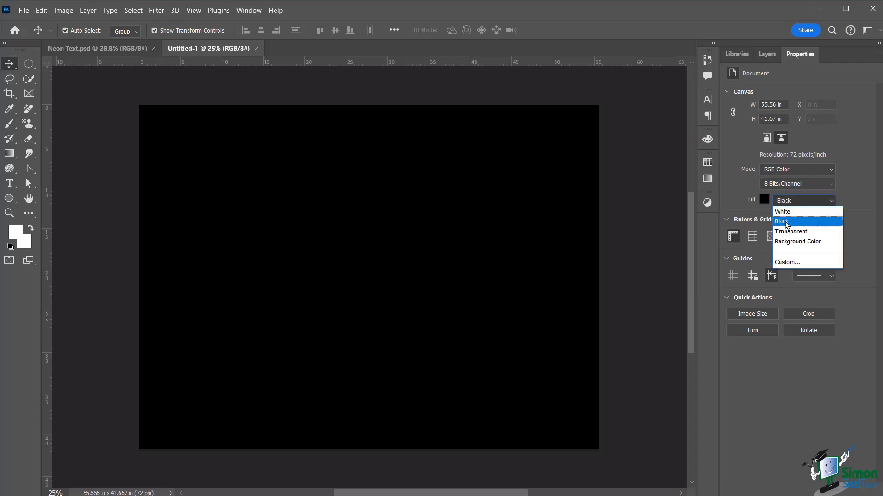
{"action": "left_click", "coordinate": [786, 222]}
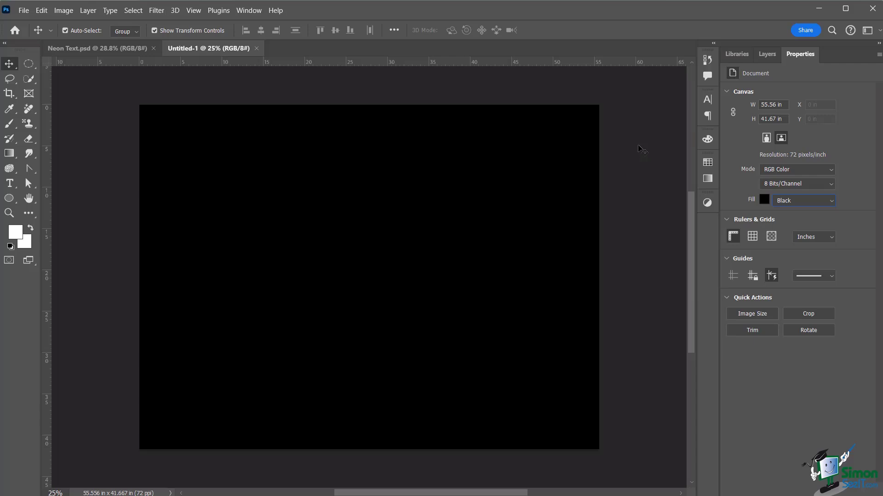
Add a text box across the upper half of the canvas containing "Marvelous" in white, centered Neonoir Bold at 200 pt.
{"action": "left_click", "coordinate": [9, 182]}
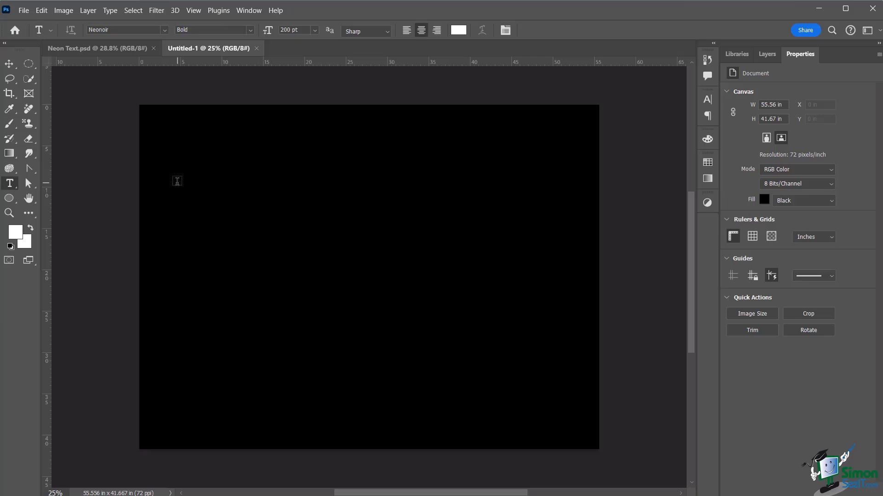
{"action": "left_click_drag", "start_coordinate": [159, 171], "coordinate": [596, 312]}
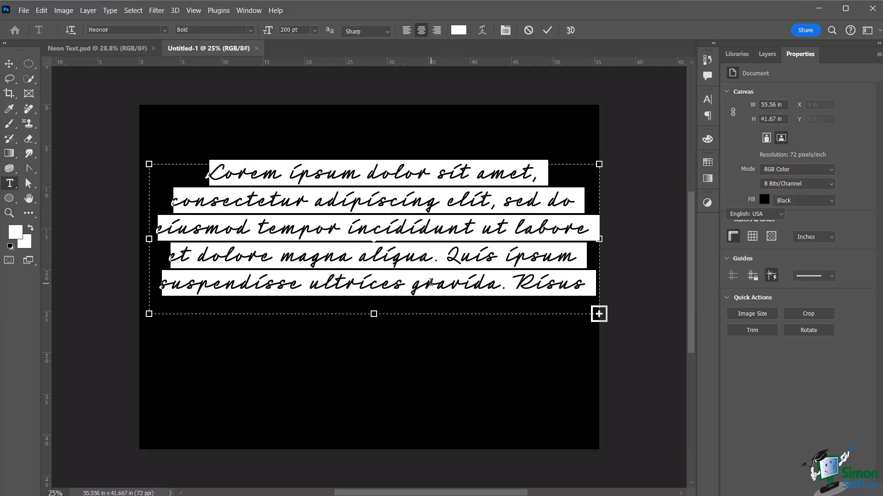
{"action": "type", "text": "Mar"}
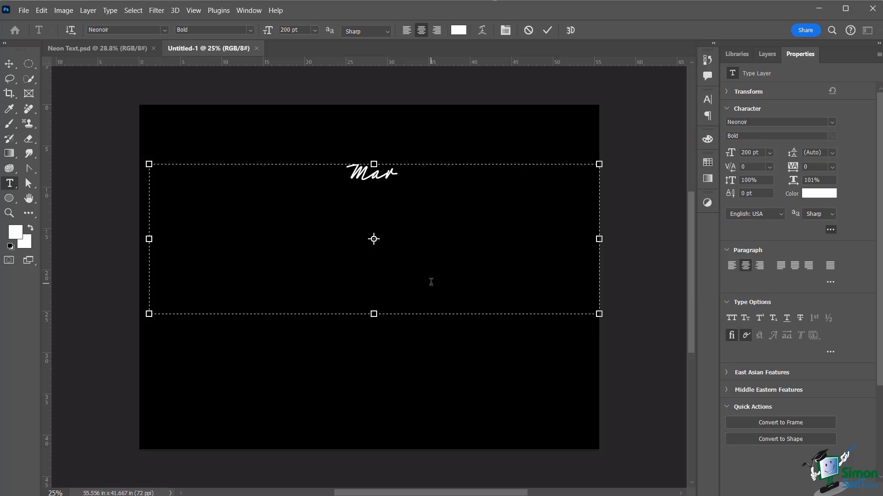
{"action": "type", "text": "velous"}
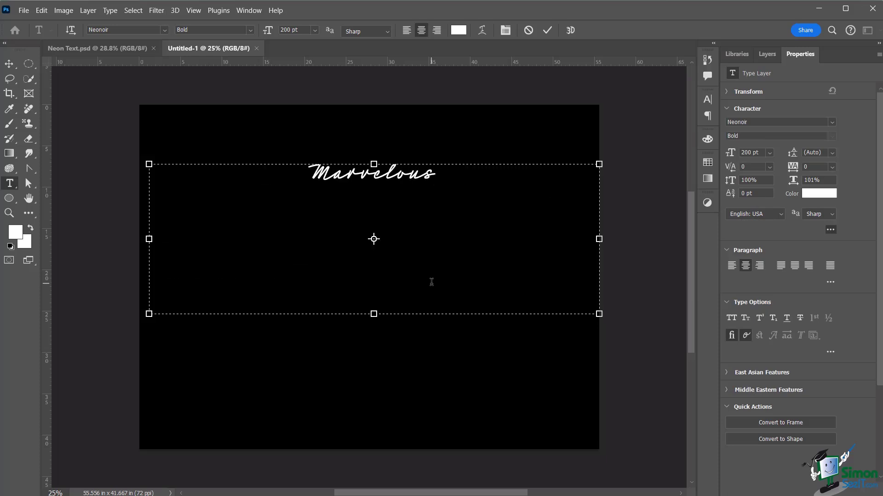
{"action": "left_click", "coordinate": [547, 30]}
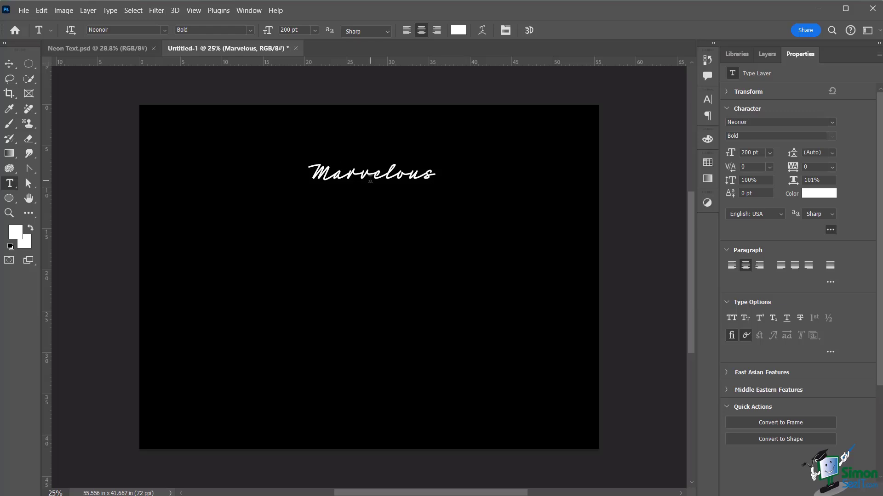
Shorten the Marvelous text box from below so it closely fits the single line of text.
{"action": "left_click", "coordinate": [764, 56]}
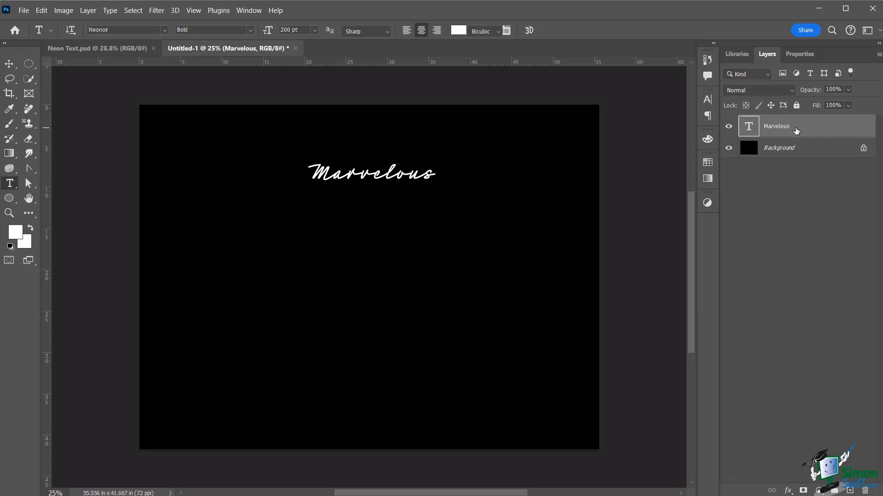
{"action": "key", "text": "ctrl+t"}
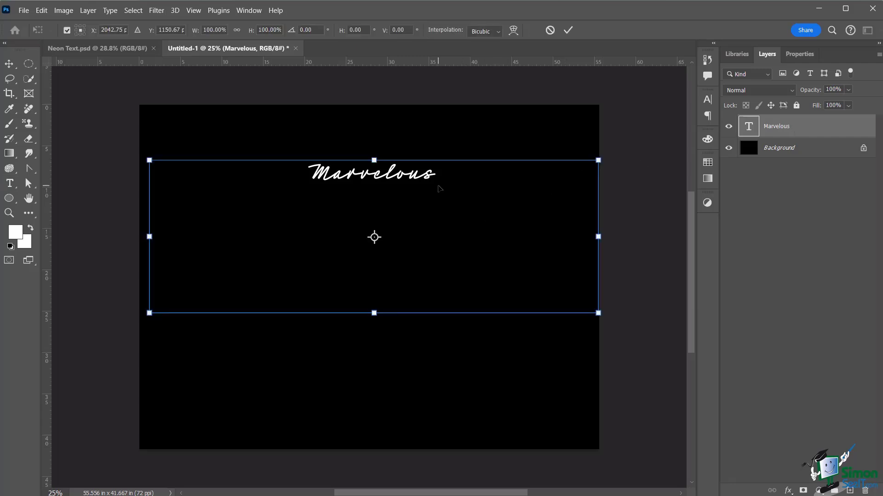
{"action": "double_click", "coordinate": [388, 173]}
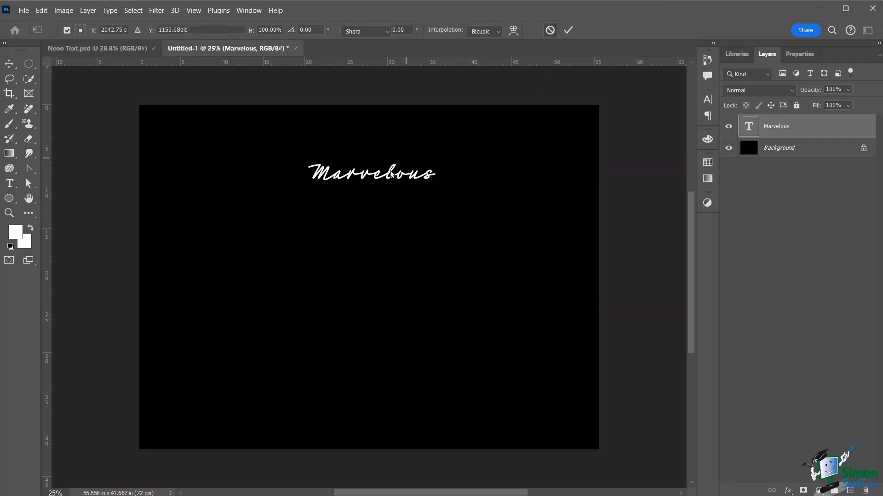
{"action": "key", "text": "ctrl+a"}
{"action": "left_click_drag", "start_coordinate": [374, 314], "coordinate": [376, 198]}
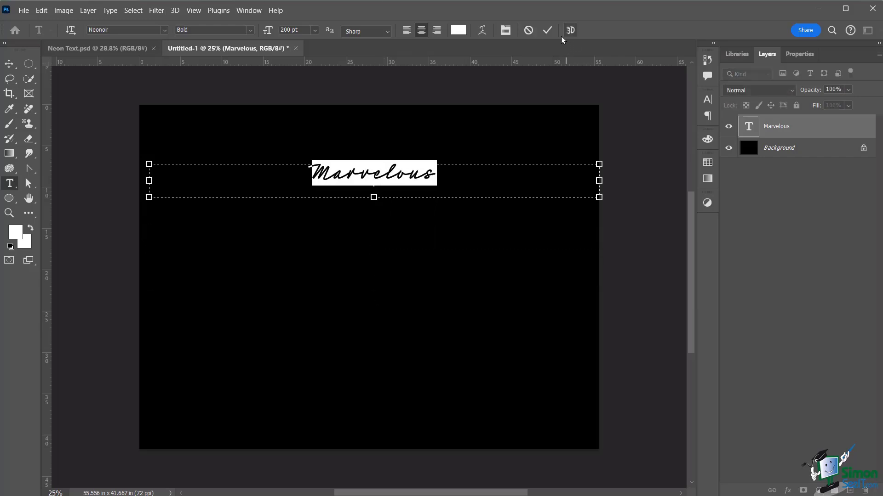
{"action": "left_click", "coordinate": [548, 30]}
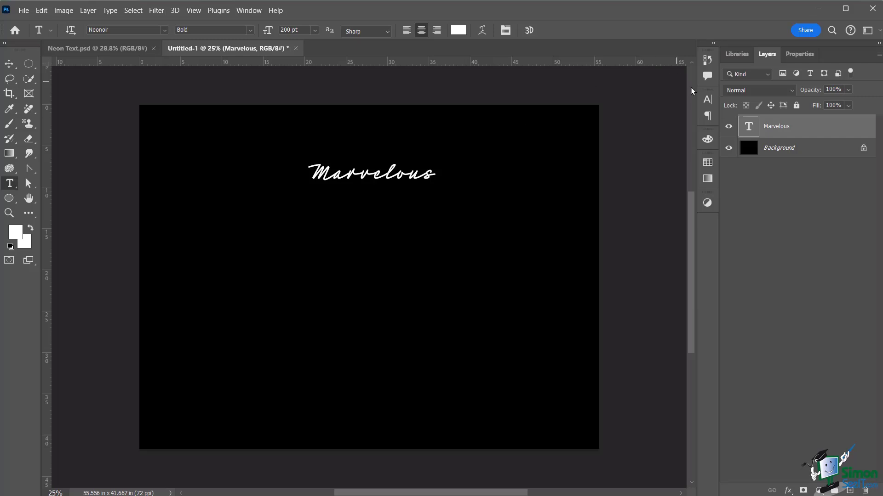
Scale the Marvelous text layer proportionally about its center to about 200%.
{"action": "key", "text": "ctrl+plus"}
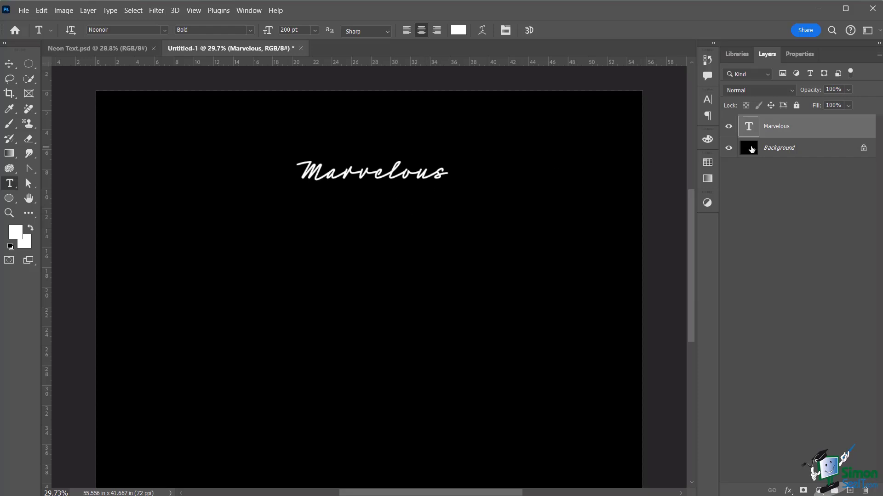
{"action": "scroll", "coordinate": [505, 217], "scroll_direction": "down", "scroll_amount": 3}
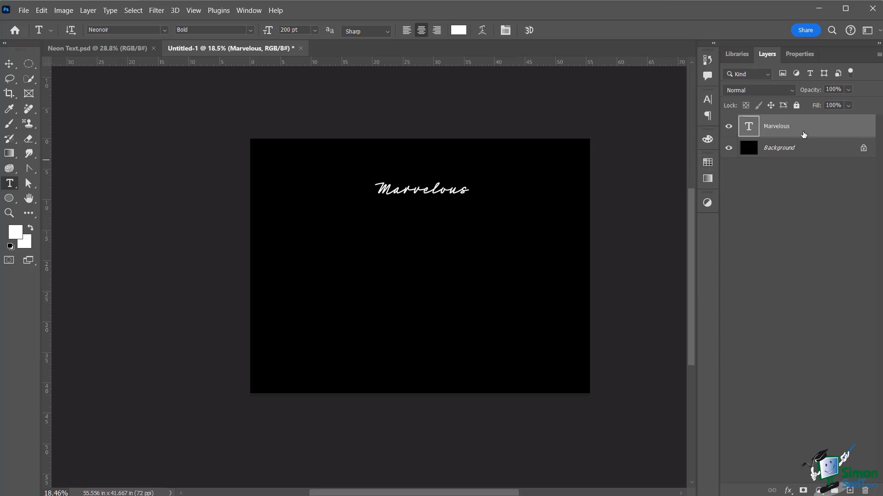
{"action": "key", "text": "ctrl+t"}
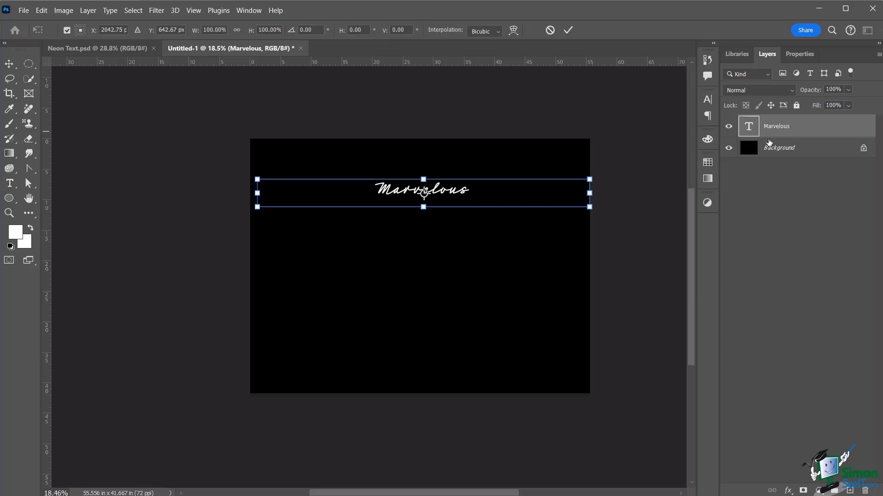
{"action": "left_click_drag", "start_coordinate": [598, 224], "coordinate": [526, 219]}
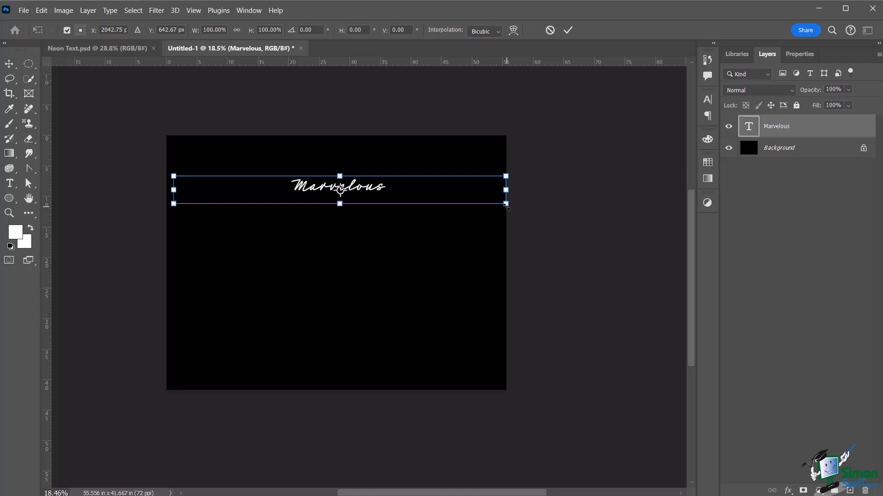
{"action": "left_click_drag", "start_coordinate": [514, 211], "coordinate": [602, 271]}
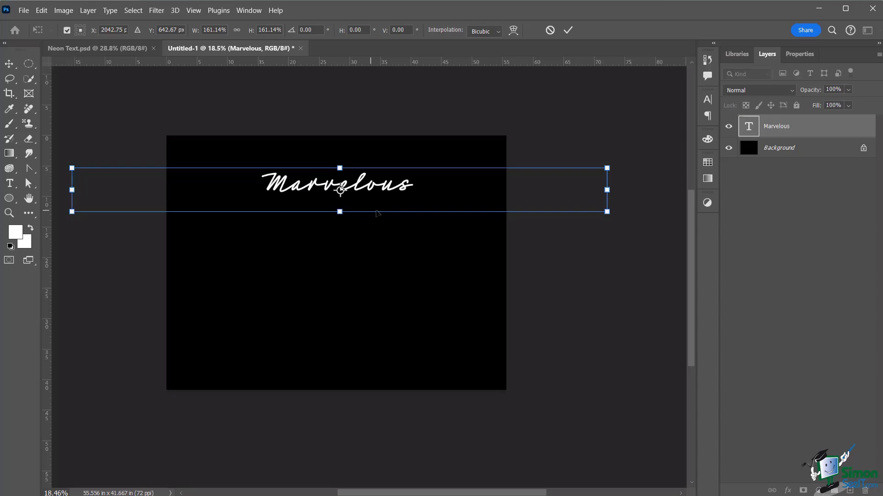
{"action": "left_click_drag", "start_coordinate": [620, 223], "coordinate": [672, 259]}
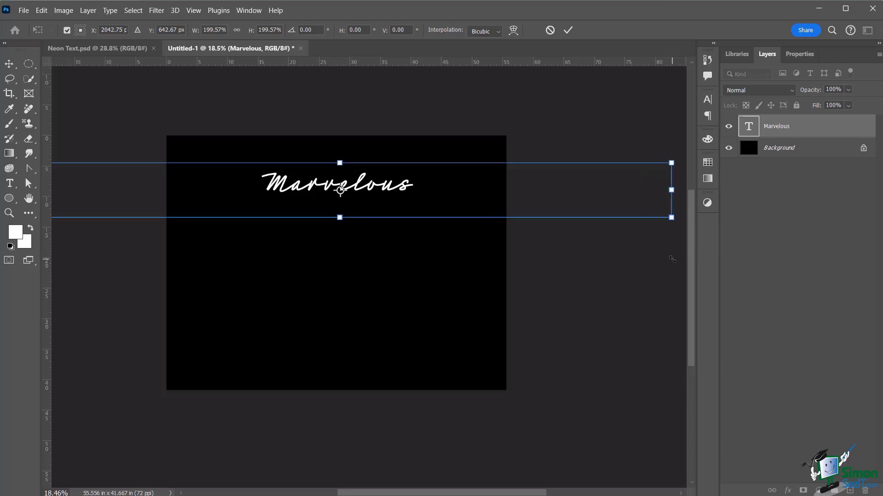
{"action": "left_click", "coordinate": [568, 29]}
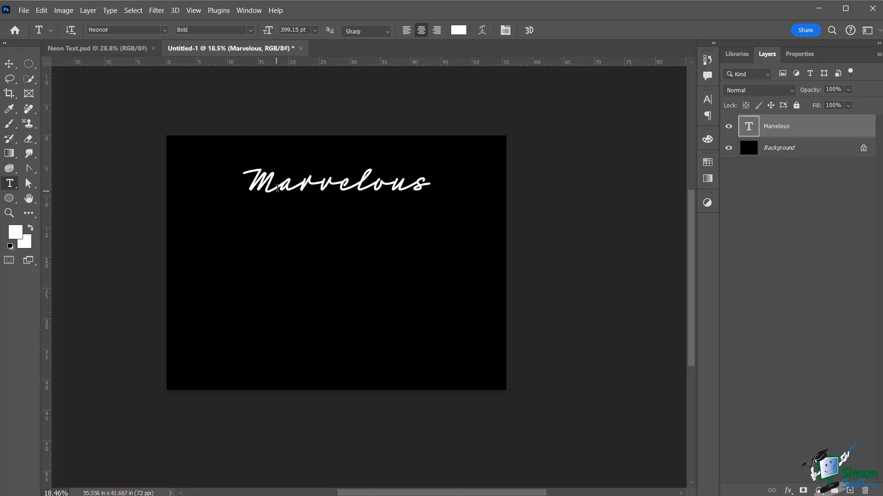
Set the tracking of the whole word Marvelous to 10 and close the character settings.
{"action": "left_click", "coordinate": [342, 183]}
{"action": "key", "text": "ctrl+a"}
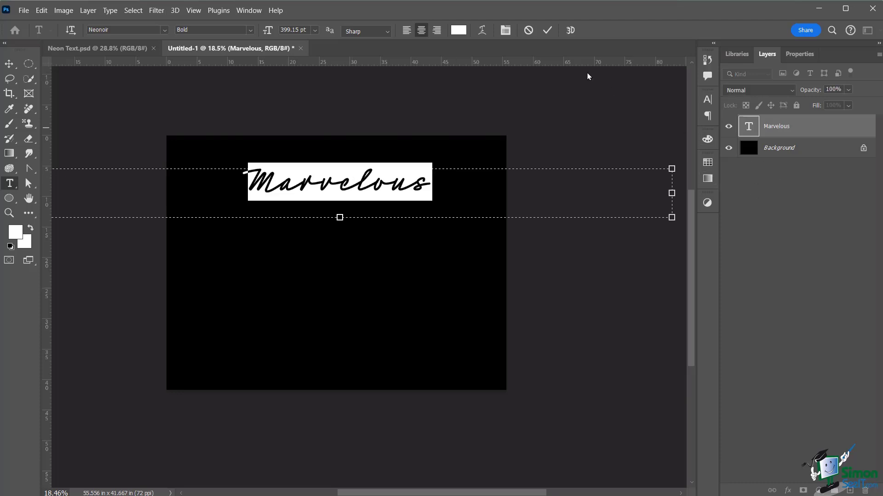
{"action": "left_click", "coordinate": [506, 31]}
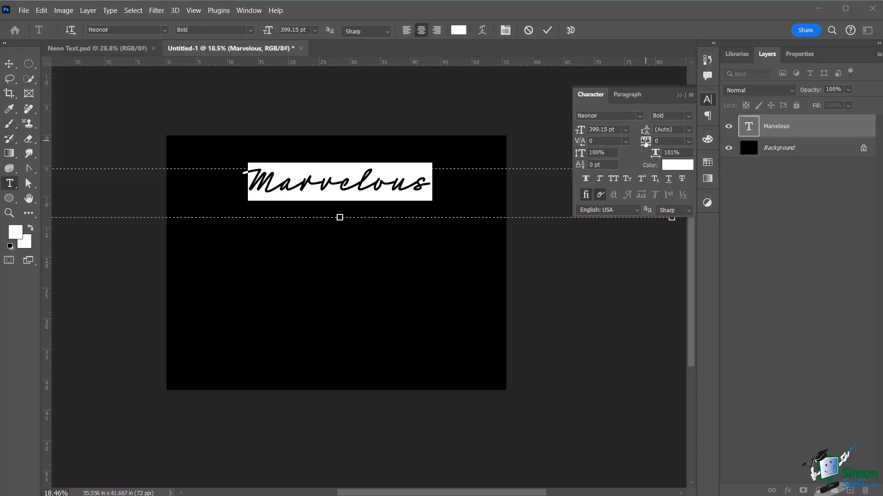
{"action": "left_click_drag", "start_coordinate": [645, 141], "coordinate": [647, 143]}
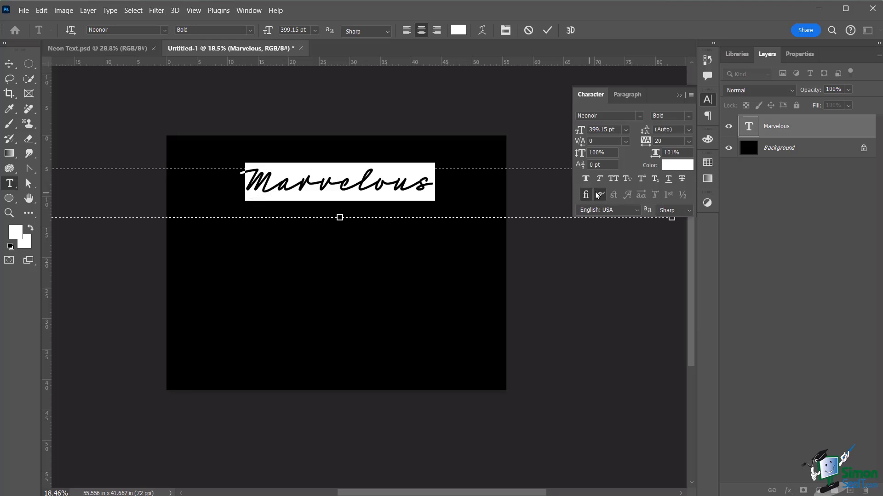
{"action": "mouse_move", "coordinate": [646, 142]}
{"action": "left_mouse_down"}
{"action": "mouse_move", "coordinate": [660, 140]}
{"action": "mouse_move", "coordinate": [645, 144]}
{"action": "left_mouse_up"}
{"action": "left_click", "coordinate": [646, 143]}
{"action": "left_click_drag", "start_coordinate": [646, 144], "coordinate": [645, 144]}
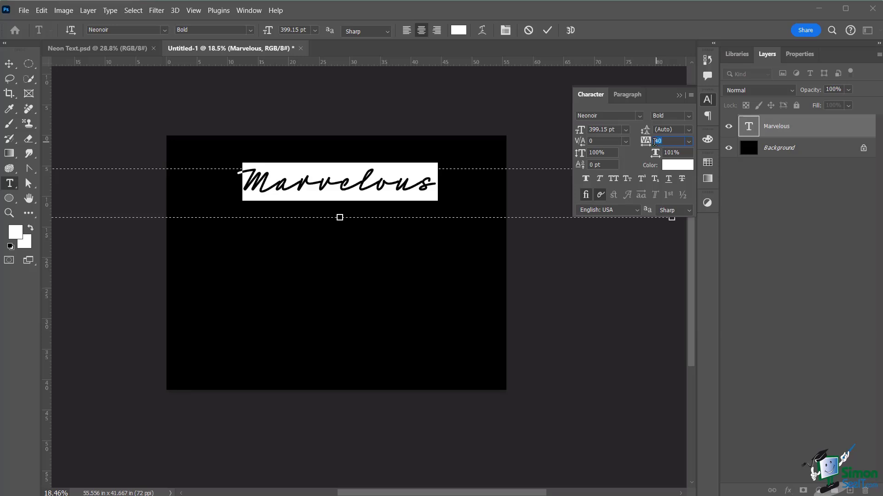
{"action": "type", "text": "10"}
{"action": "key", "text": "Return"}
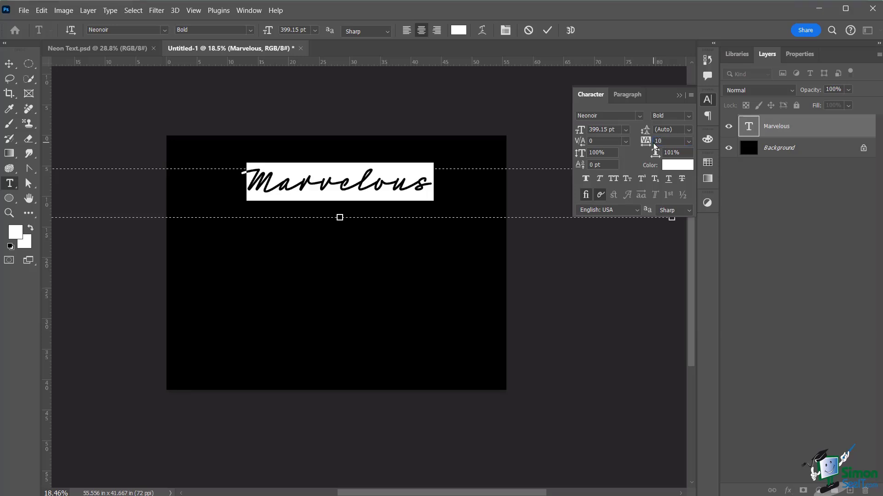
{"action": "left_click", "coordinate": [547, 30]}
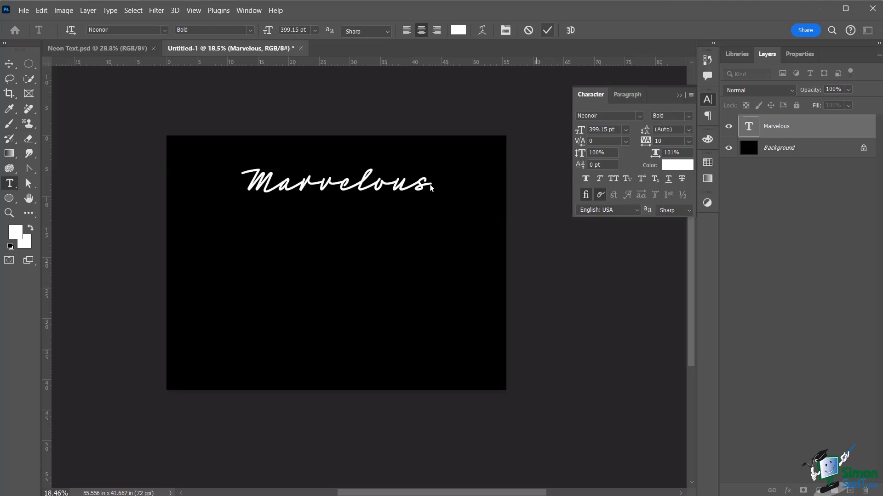
{"action": "left_click", "coordinate": [9, 64]}
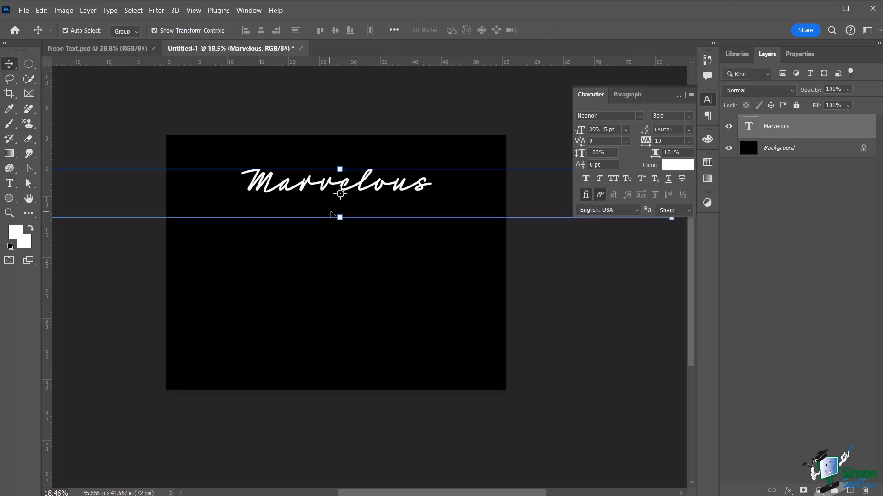
{"action": "scroll", "coordinate": [358, 211], "scroll_direction": "up", "scroll_amount": 2}
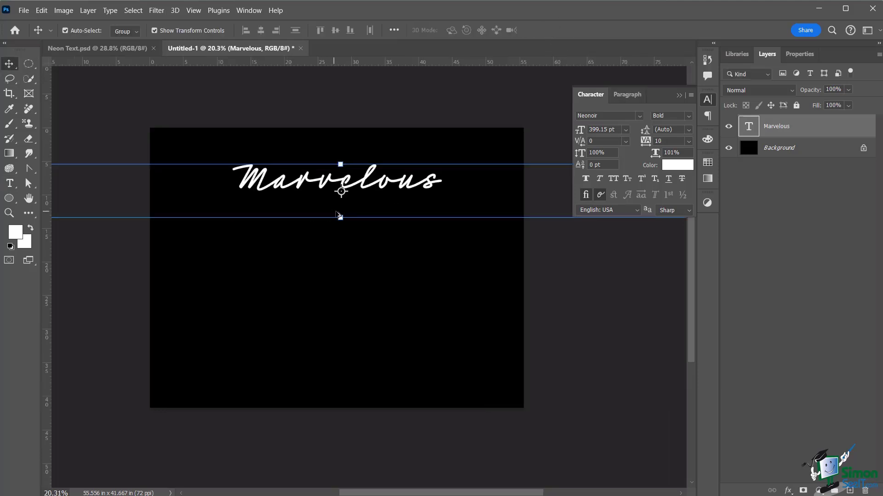
{"action": "left_click", "coordinate": [679, 96]}
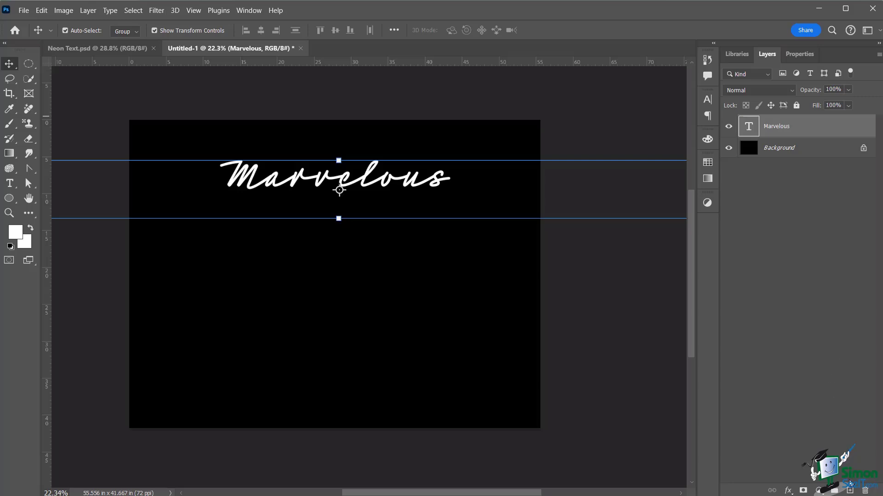
Add a new empty layer above the Marvelous text layer and name it Neon.
{"action": "key", "text": "ctrl+h"}
{"action": "key", "text": "ctrl+shift+alt+n"}
{"action": "double_click", "coordinate": [775, 125]}
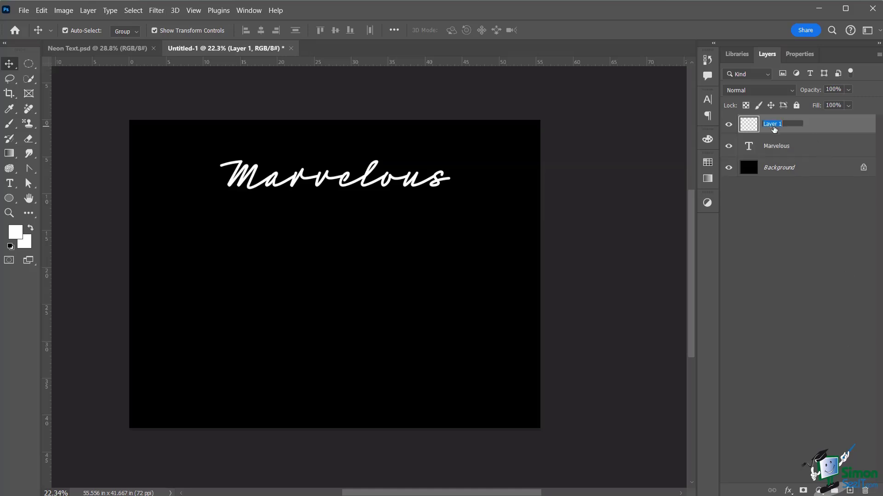
{"action": "type", "text": "Neon"}
{"action": "key", "text": "Return"}
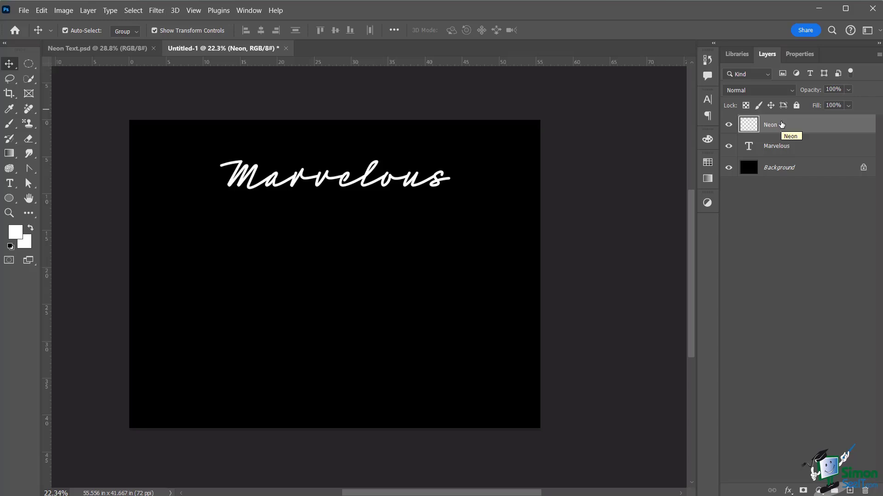
Load the Marvelous lettering as a selection while keeping the Neon layer active, and contract the selection by 4 pixels.
{"action": "key", "text": "ctrl"}
{"action": "left_click", "coordinate": [749, 151], "text": "ctrl"}
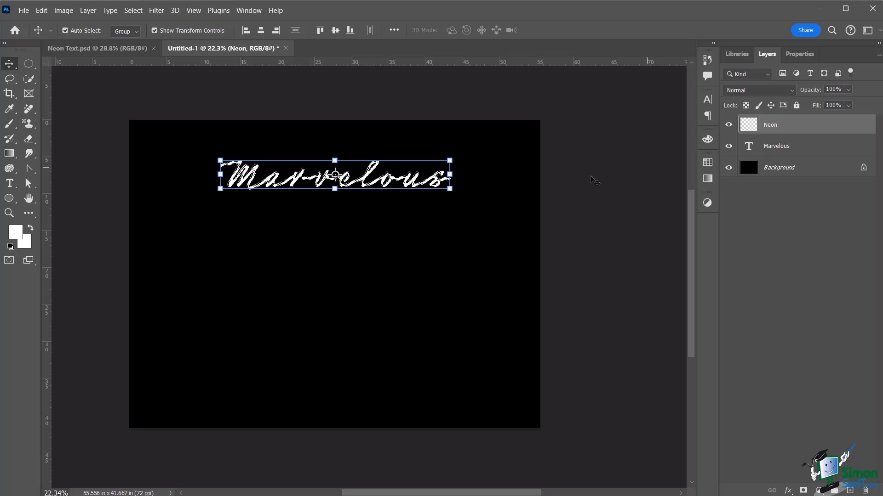
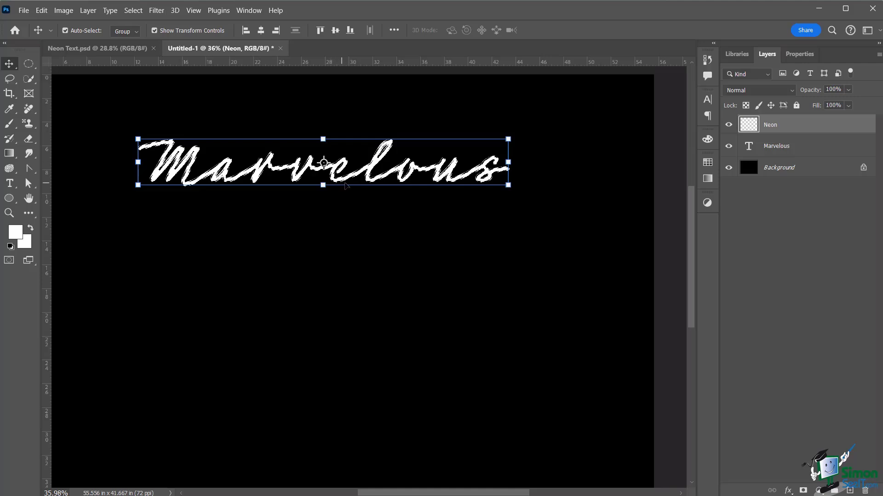
{"action": "left_click", "coordinate": [133, 10]}
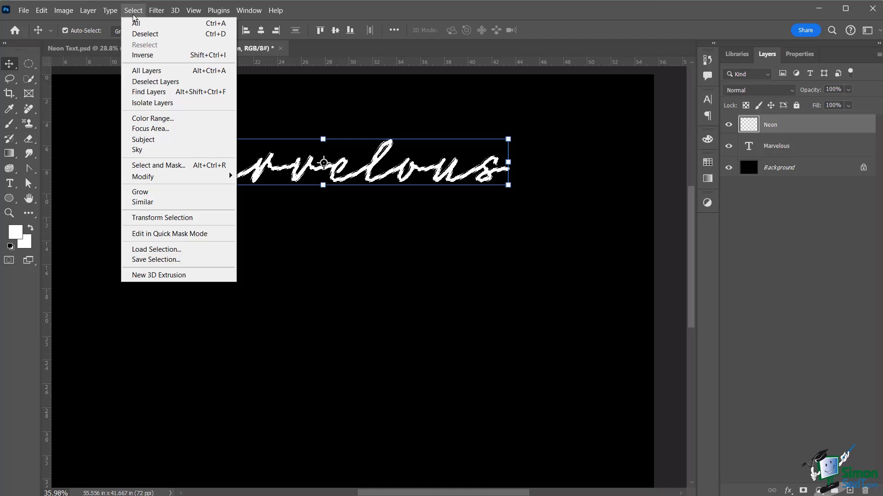
{"action": "mouse_move", "coordinate": [167, 177]}
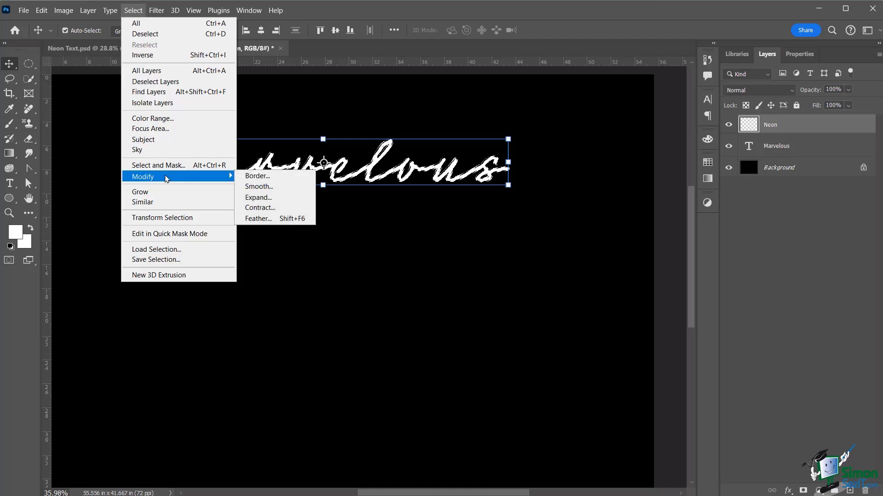
{"action": "left_click", "coordinate": [270, 209]}
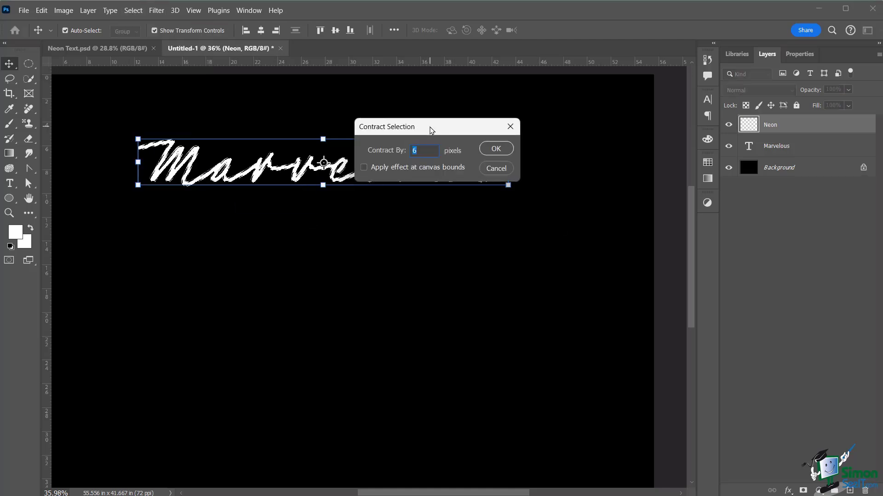
{"action": "left_click_drag", "start_coordinate": [432, 132], "coordinate": [489, 213]}
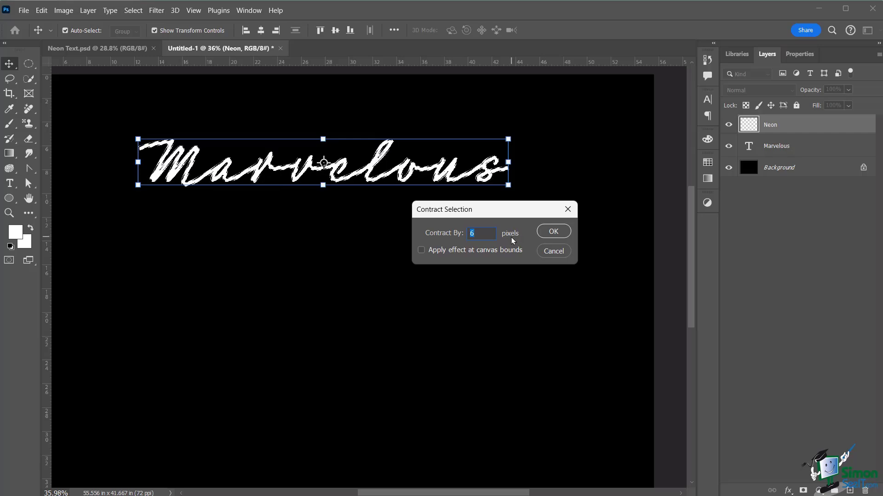
{"action": "type", "text": "4"}
{"action": "left_click", "coordinate": [553, 231]}
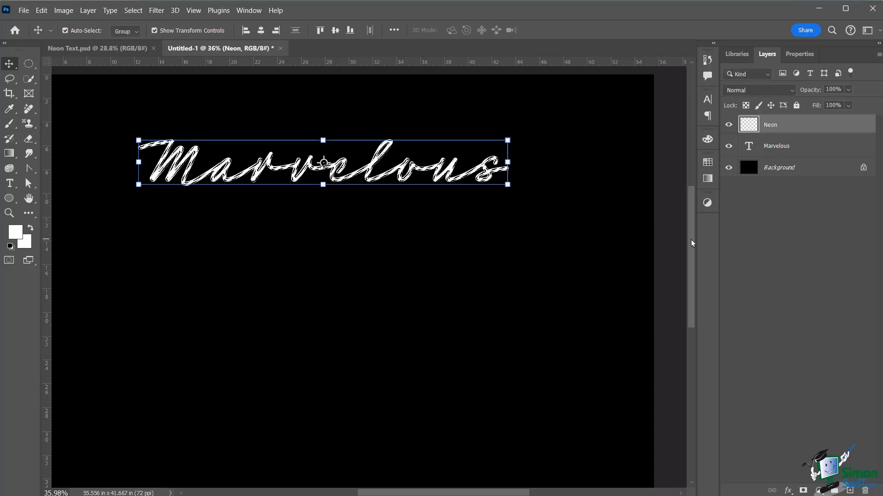
Smooth the lettering selection with a sample radius of 2 pixels.
{"action": "left_click", "coordinate": [133, 11]}
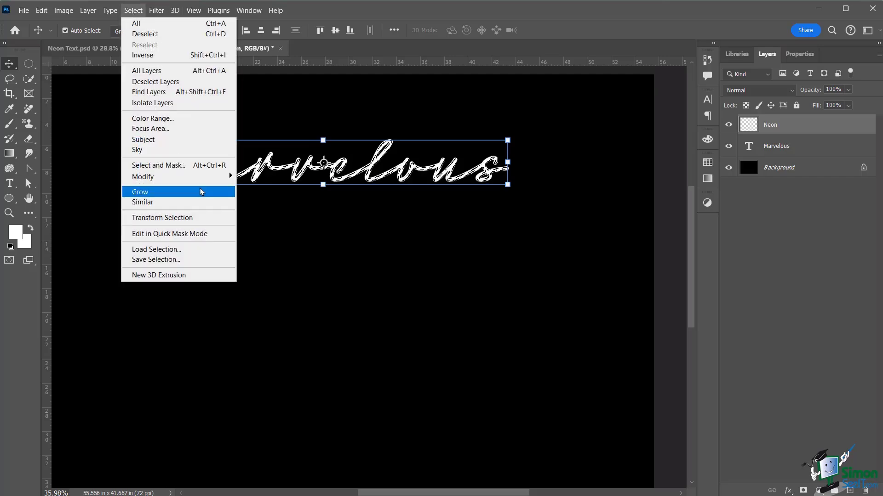
{"action": "mouse_move", "coordinate": [208, 179]}
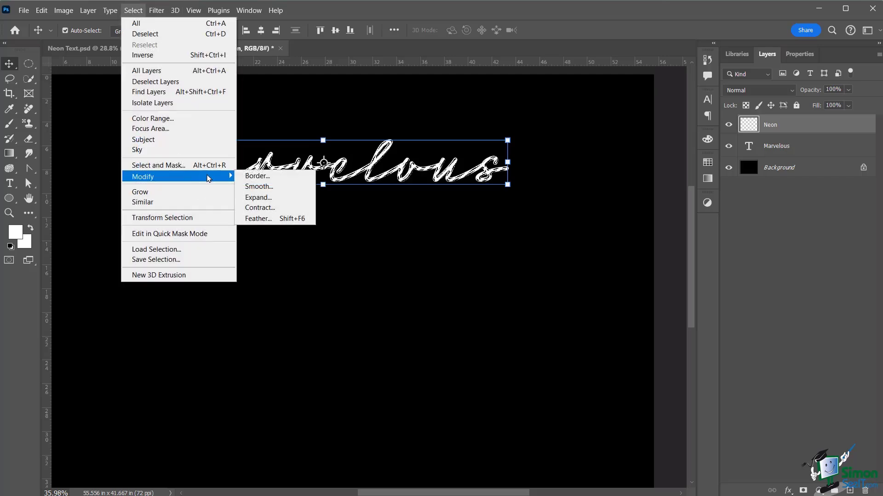
{"action": "left_click", "coordinate": [256, 187]}
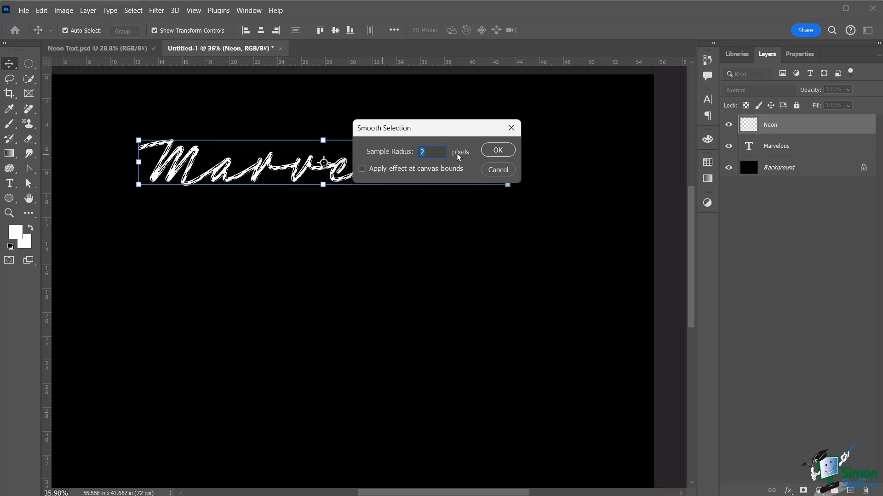
{"action": "left_click", "coordinate": [498, 150]}
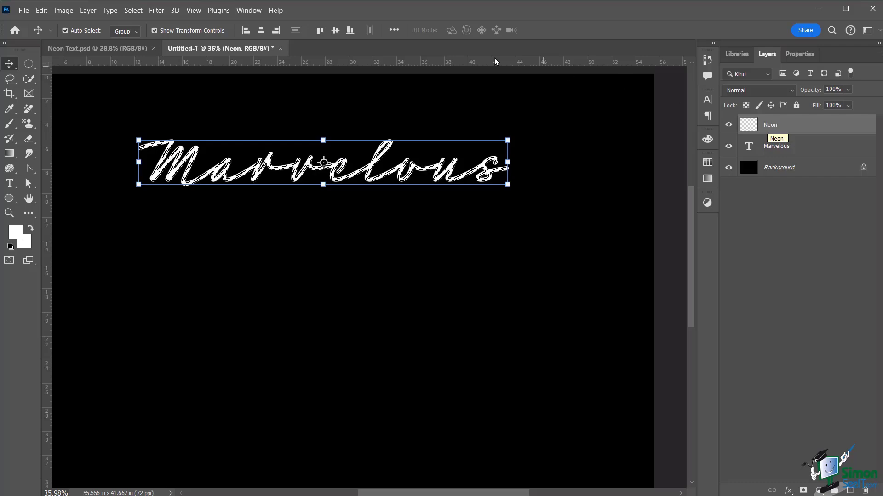
Stroke the selection on the Neon layer with a 2 px white line, centered, in Normal mode at 100% opacity.
{"action": "left_click", "coordinate": [41, 10]}
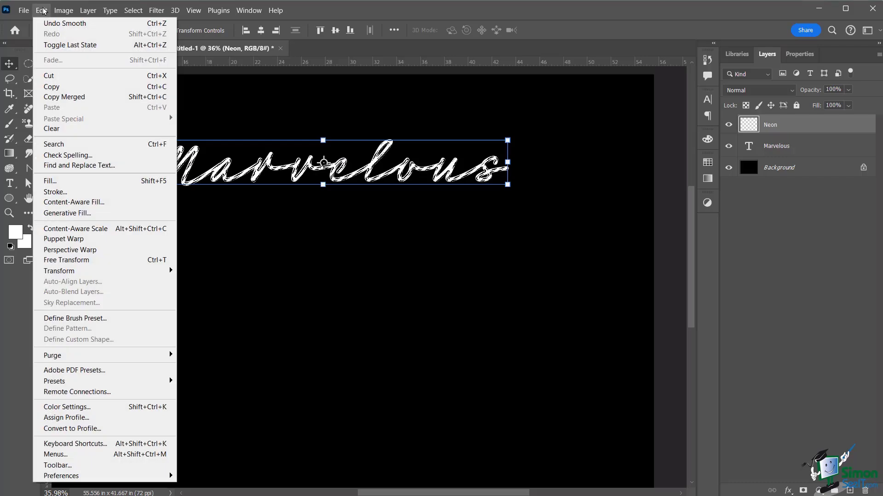
{"action": "left_click", "coordinate": [66, 197]}
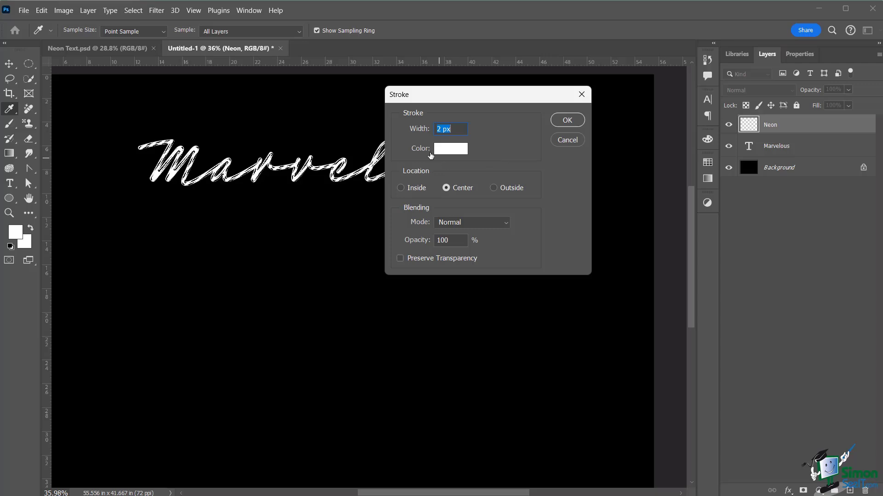
{"action": "type", "text": "3px"}
{"action": "key", "text": "Down"}
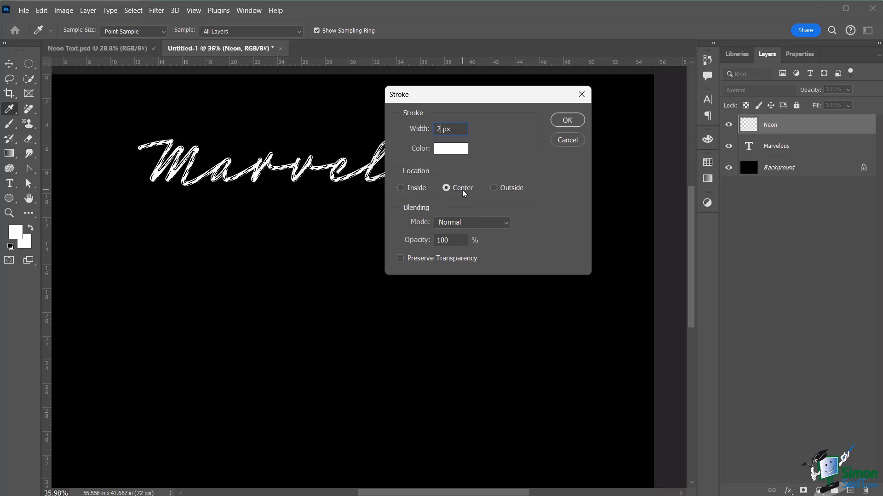
{"action": "left_click", "coordinate": [567, 122]}
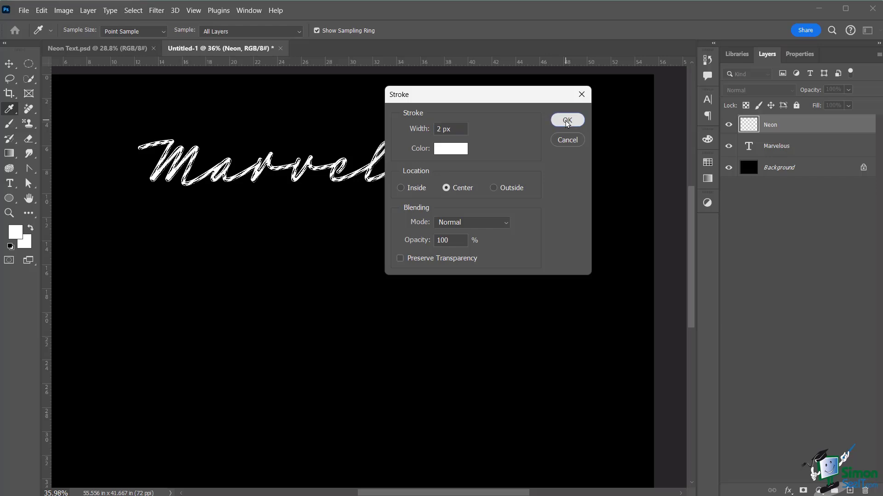
{"action": "key", "text": "v"}
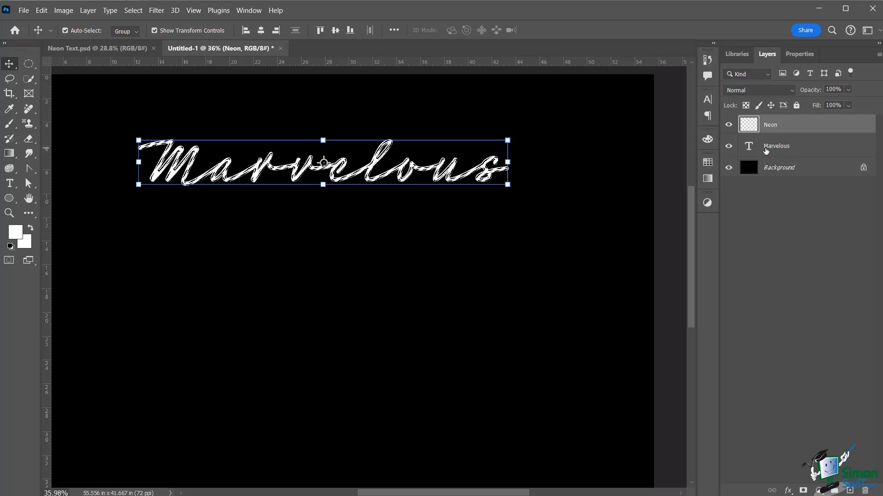
Deselect the lettering and inspect the Neon outline with the Marvelous text layer temporarily hidden, restoring its visibility.
{"action": "left_click", "coordinate": [728, 147]}
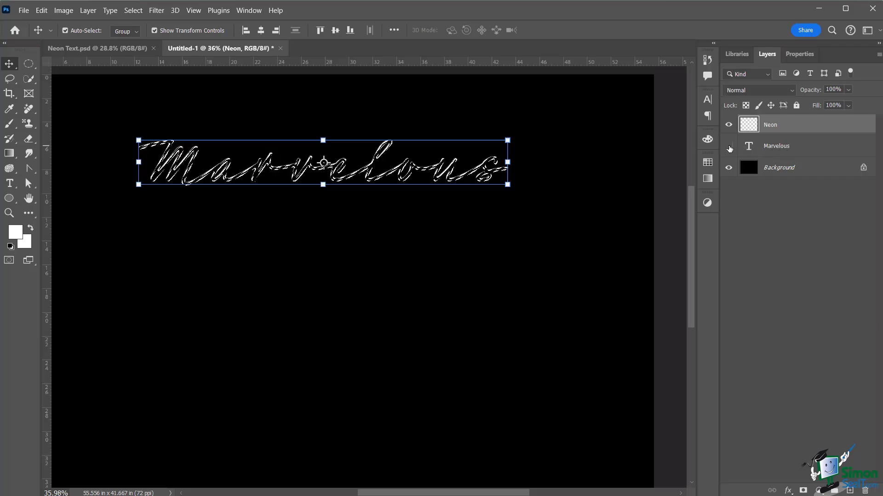
{"action": "key", "text": "ctrl+d"}
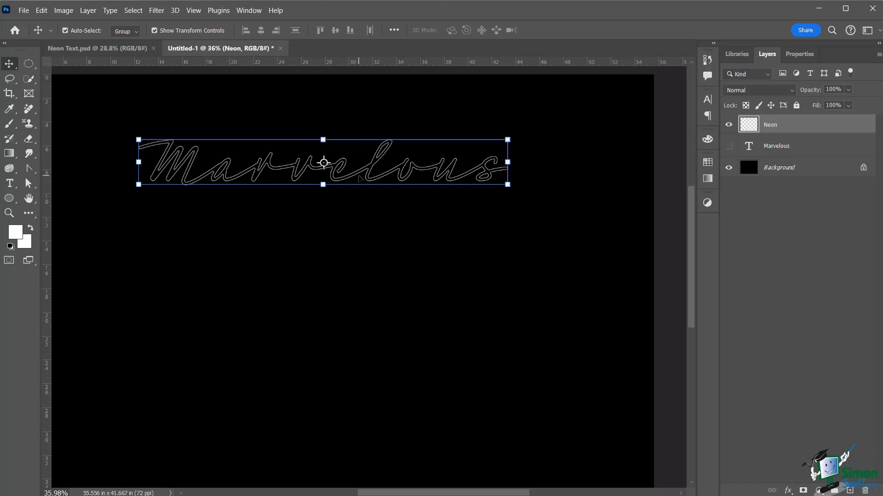
{"action": "left_click", "coordinate": [728, 146]}
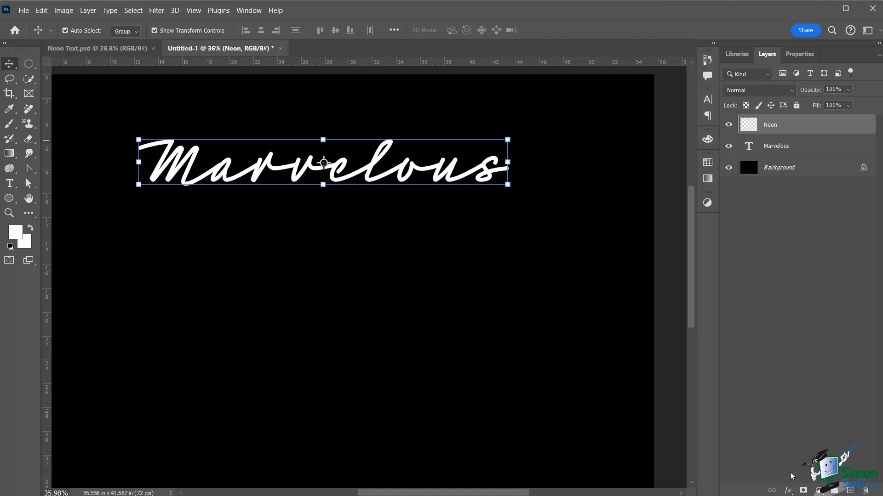
Add a Stroke layer style to the Neon layer and set its size to 3 px.
{"action": "left_click", "coordinate": [789, 491]}
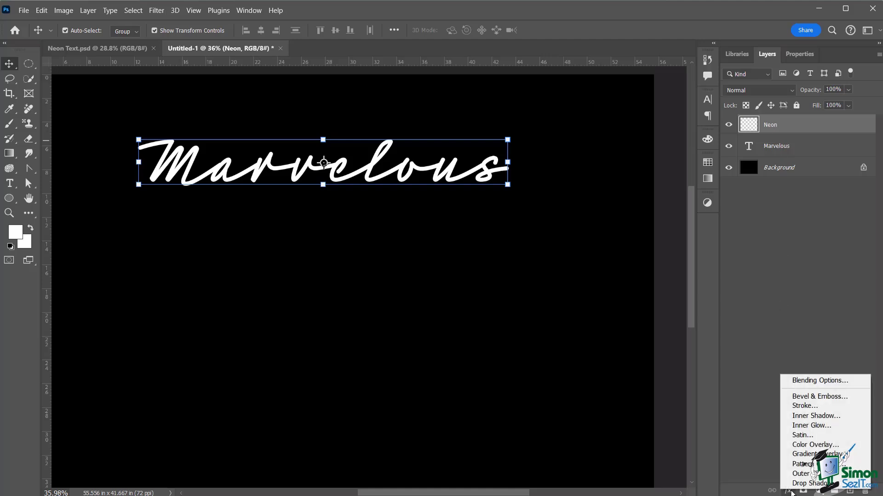
{"action": "left_click", "coordinate": [805, 405]}
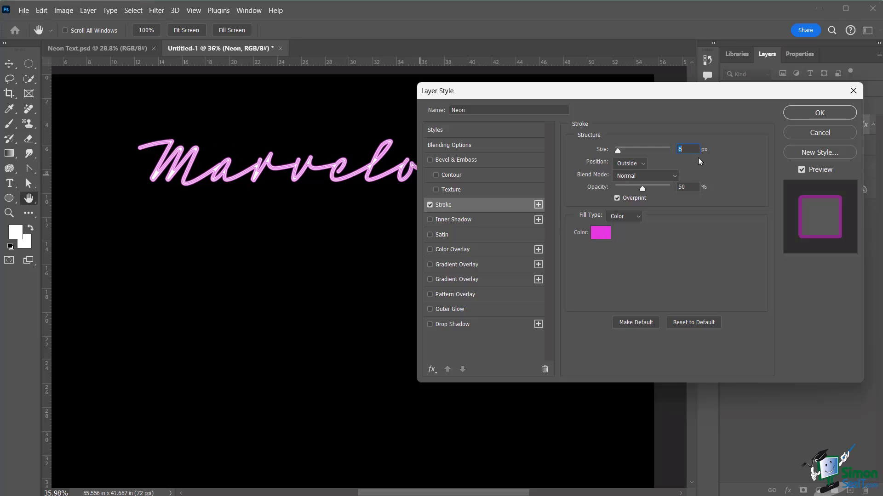
{"action": "scroll", "coordinate": [689, 151], "scroll_direction": "down", "scroll_amount": 2}
{"action": "scroll", "coordinate": [690, 150], "scroll_direction": "down", "scroll_amount": 1}
{"action": "scroll", "coordinate": [689, 151], "scroll_direction": "up", "scroll_amount": 1}
{"action": "scroll", "coordinate": [689, 150], "scroll_direction": "down", "scroll_amount": 1}
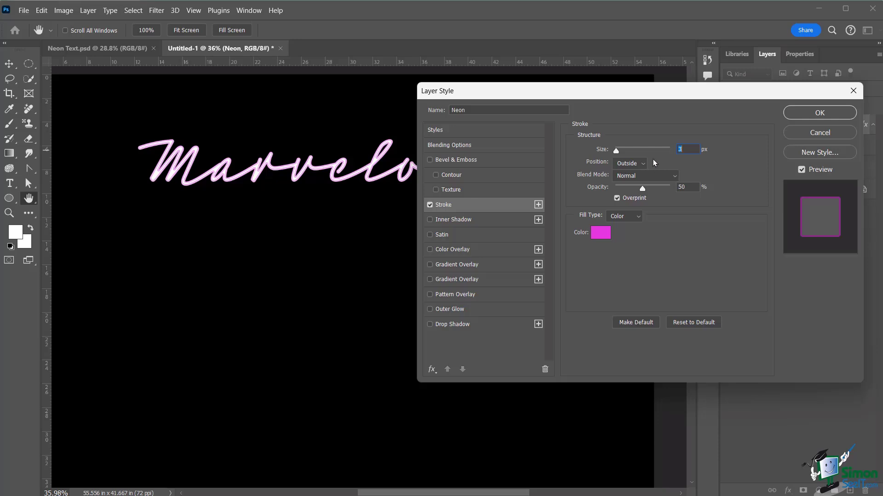
Compare the Center and Inside positions for the Neon layer's stroke style and return it to Outside.
{"action": "left_click", "coordinate": [643, 163]}
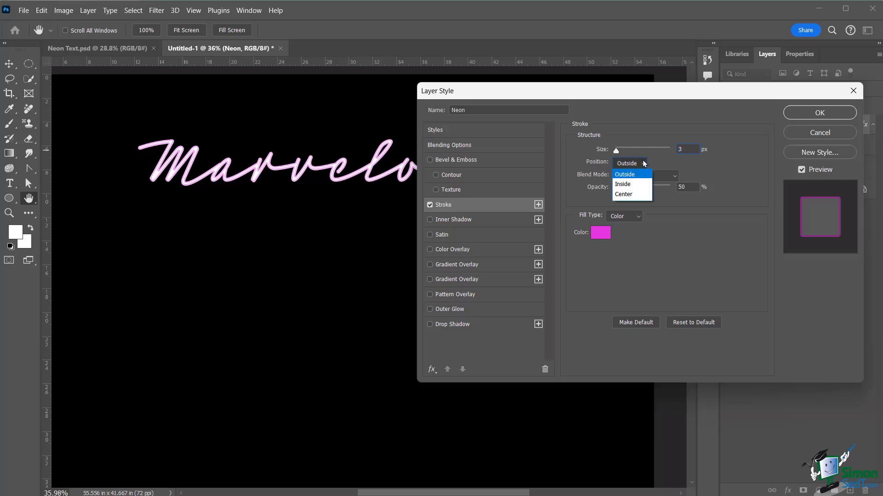
{"action": "left_click", "coordinate": [634, 193]}
{"action": "left_click", "coordinate": [638, 164]}
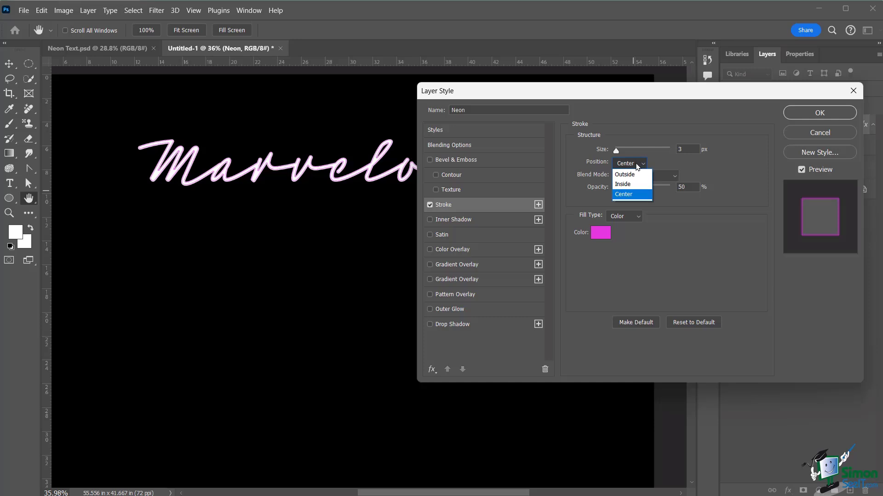
{"action": "left_click", "coordinate": [635, 183]}
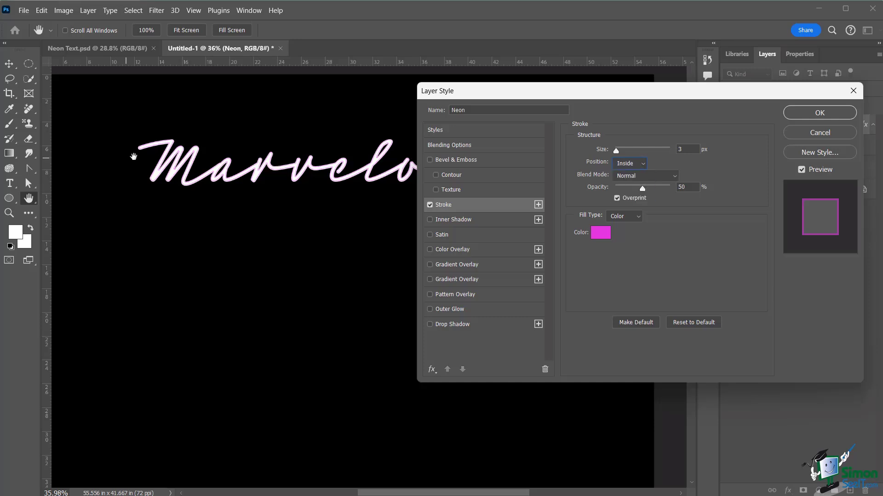
{"action": "left_click", "coordinate": [630, 164]}
{"action": "left_click", "coordinate": [625, 194]}
{"action": "left_click", "coordinate": [637, 164]}
{"action": "left_click", "coordinate": [628, 177]}
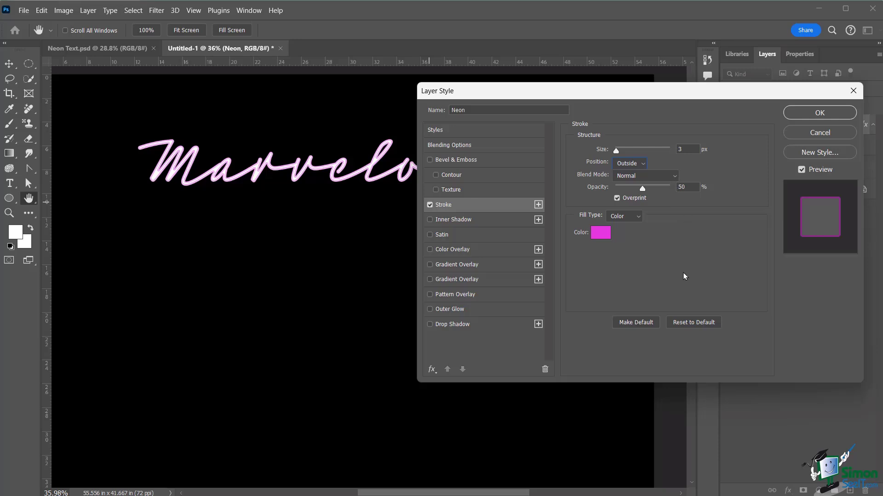
Set the stroke style's opacity to 65% and accept the magenta color fc08e8.
{"action": "left_click_drag", "start_coordinate": [642, 189], "coordinate": [670, 190]}
{"action": "mouse_move", "coordinate": [646, 195]}
{"action": "left_mouse_down"}
{"action": "mouse_move", "coordinate": [659, 197]}
{"action": "mouse_move", "coordinate": [650, 198]}
{"action": "left_mouse_up"}
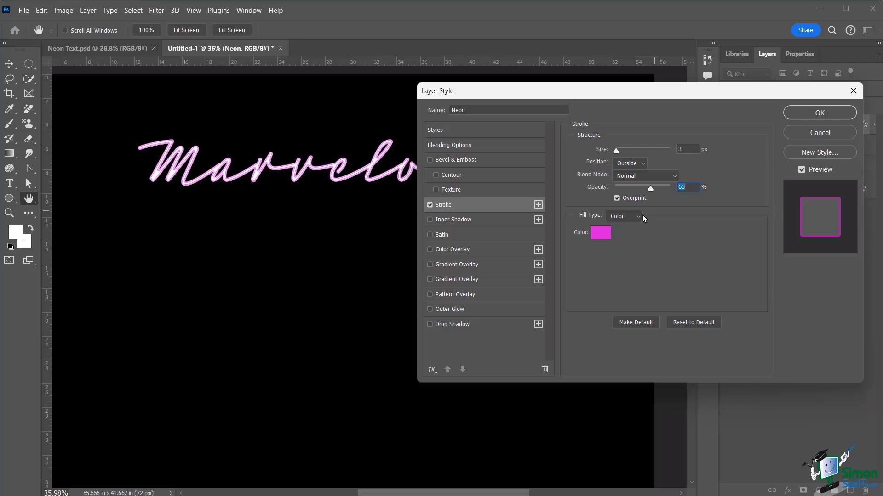
{"action": "left_click", "coordinate": [606, 234]}
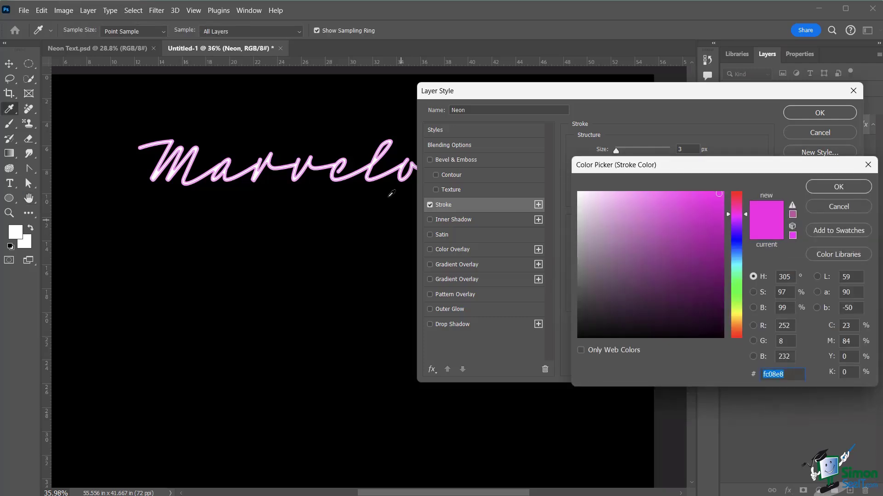
{"action": "left_click", "coordinate": [826, 184]}
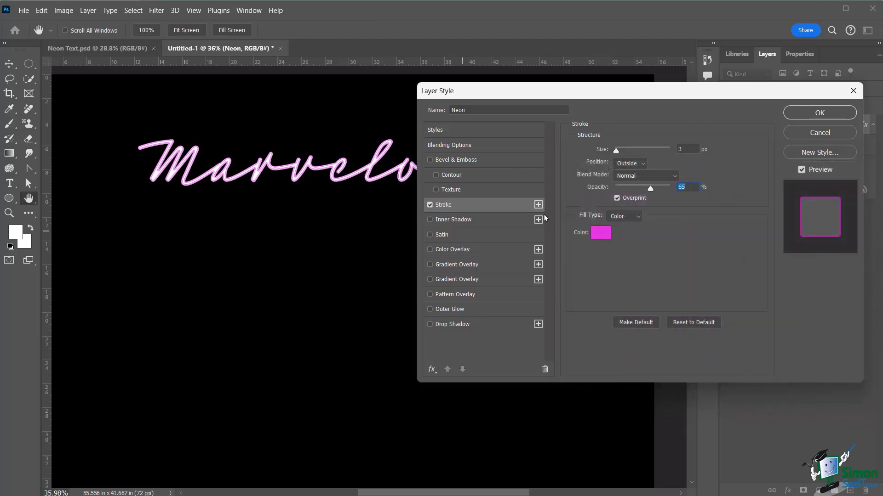
Enable Outer Glow on the Neon layer, try its Normal blend mode and settle on Linear Dodge (Add).
{"action": "left_click", "coordinate": [429, 311]}
{"action": "left_click", "coordinate": [477, 314]}
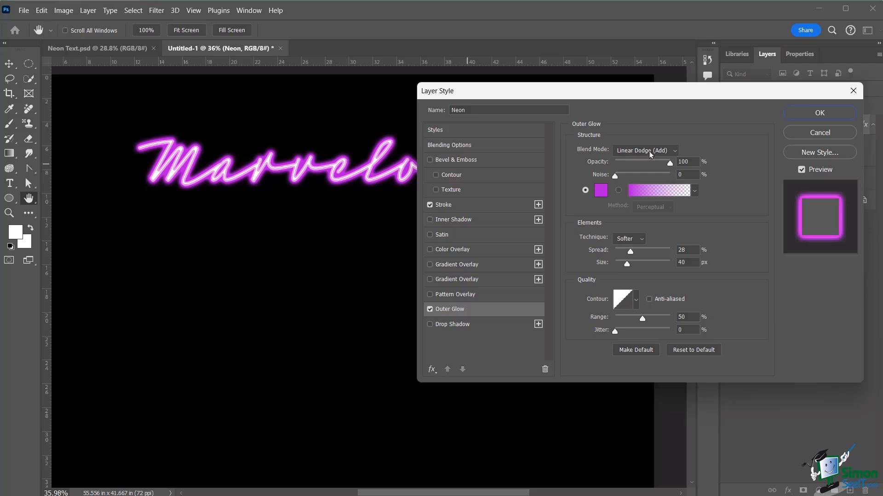
{"action": "left_click", "coordinate": [650, 154]}
{"action": "left_click", "coordinate": [628, 161]}
{"action": "left_click", "coordinate": [648, 149]}
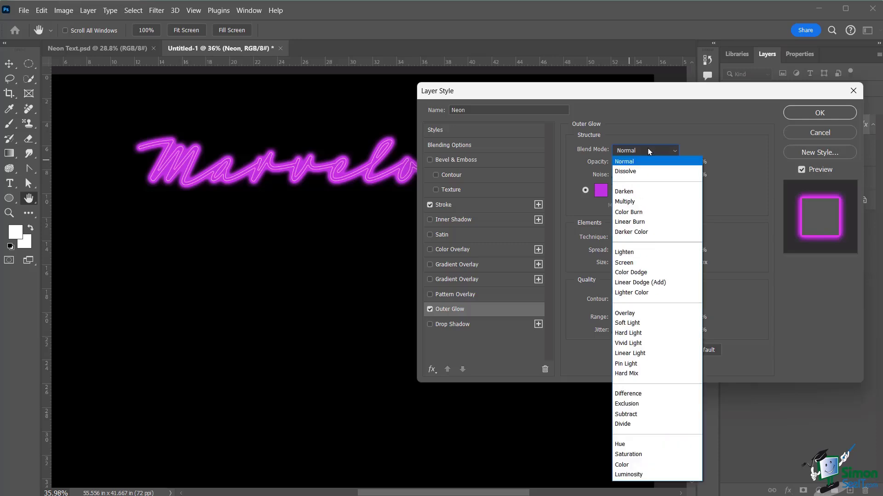
{"action": "left_click", "coordinate": [655, 283]}
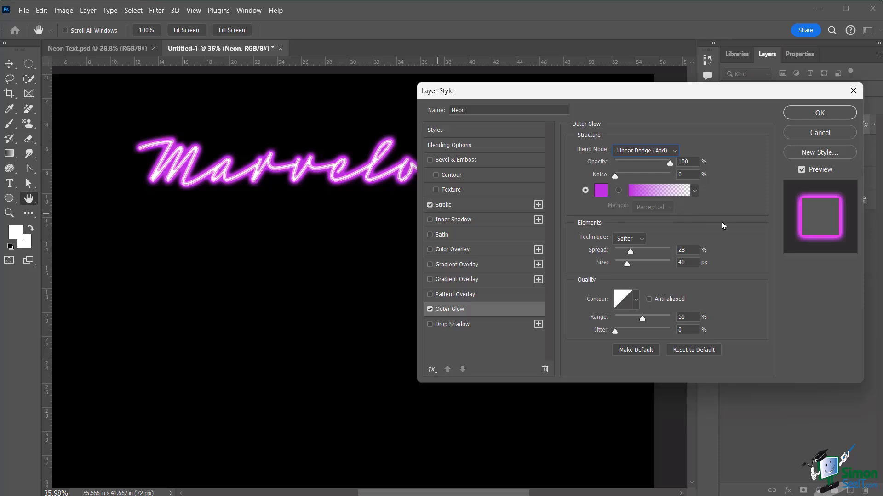
Change the outer glow color to the darker purple ad22be.
{"action": "left_click", "coordinate": [599, 192]}
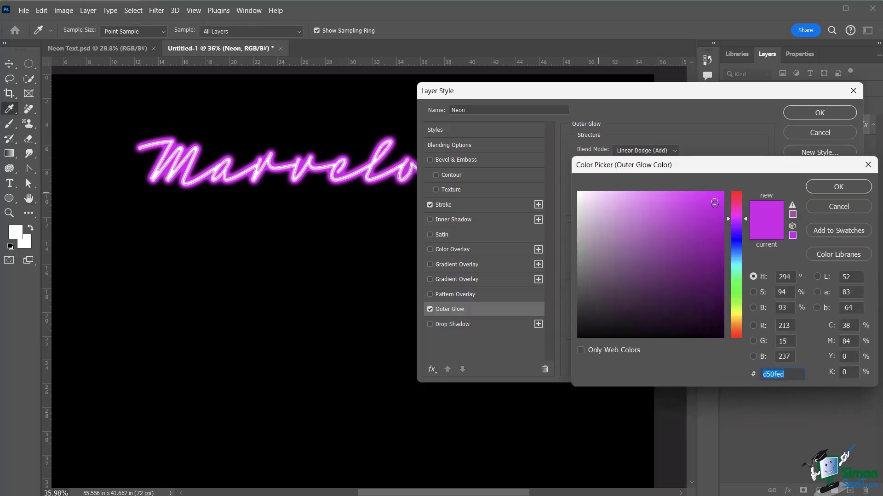
{"action": "mouse_move", "coordinate": [714, 205]}
{"action": "left_mouse_down"}
{"action": "mouse_move", "coordinate": [712, 243]}
{"action": "mouse_move", "coordinate": [698, 228]}
{"action": "left_mouse_up"}
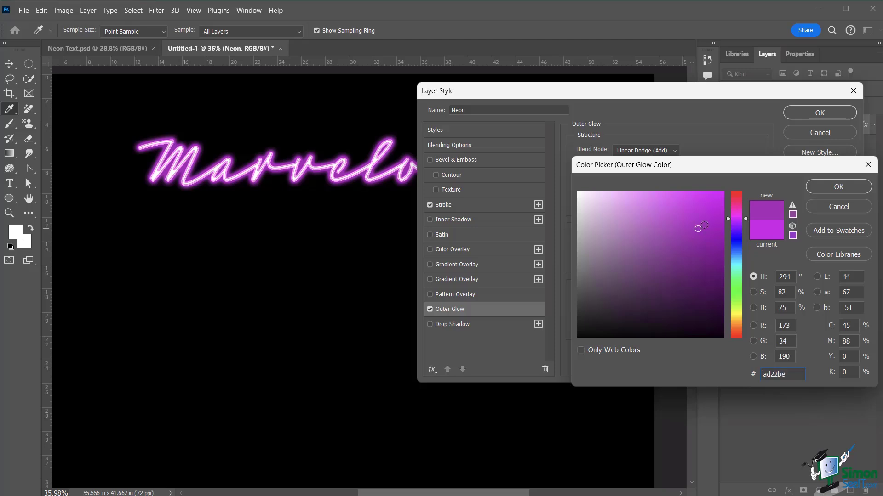
{"action": "left_click", "coordinate": [830, 186]}
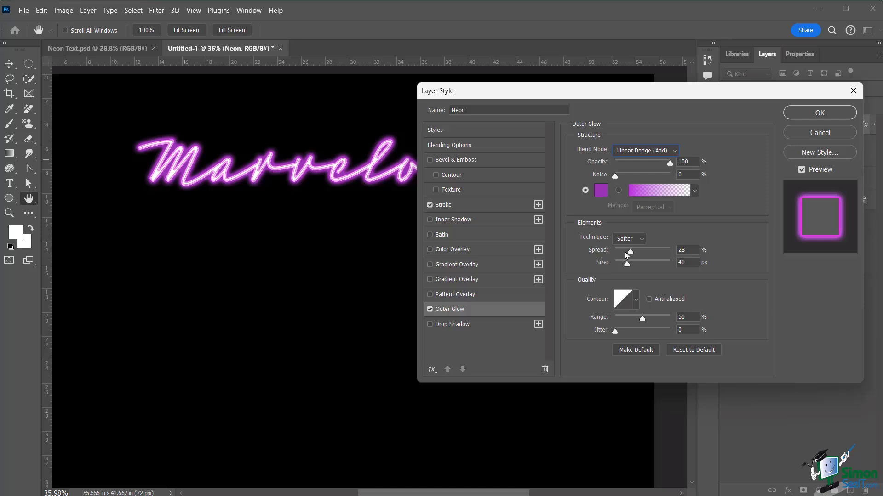
Set the outer glow's spread to 16% and keep its size at 40 px.
{"action": "mouse_move", "coordinate": [633, 253]}
{"action": "left_mouse_down"}
{"action": "mouse_move", "coordinate": [645, 254]}
{"action": "mouse_move", "coordinate": [622, 260]}
{"action": "mouse_move", "coordinate": [643, 266]}
{"action": "mouse_move", "coordinate": [628, 269]}
{"action": "left_mouse_up"}
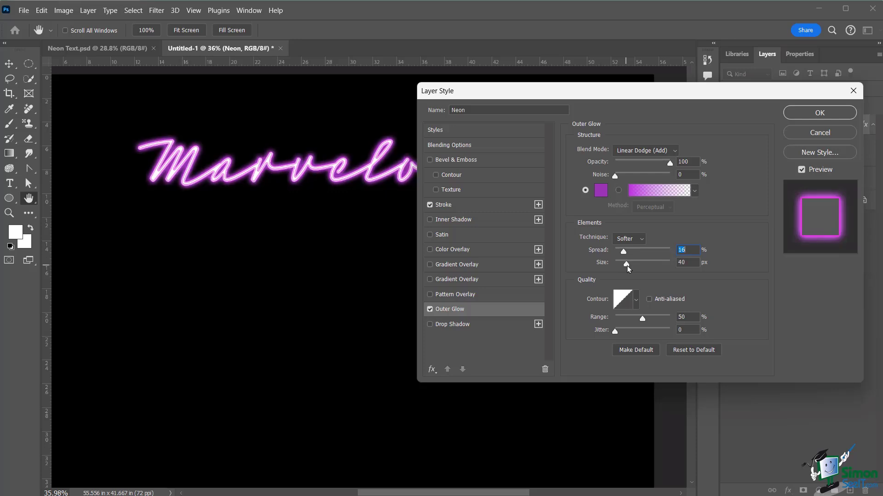
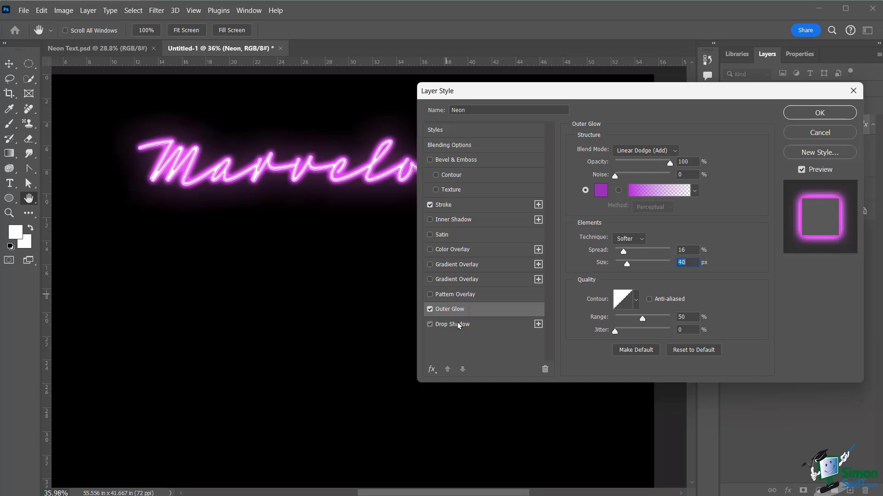
Enable Drop Shadow on the Neon layer, keep its distance at 0 px and accept the purple shadow color 882d7c.
{"action": "left_click", "coordinate": [460, 325]}
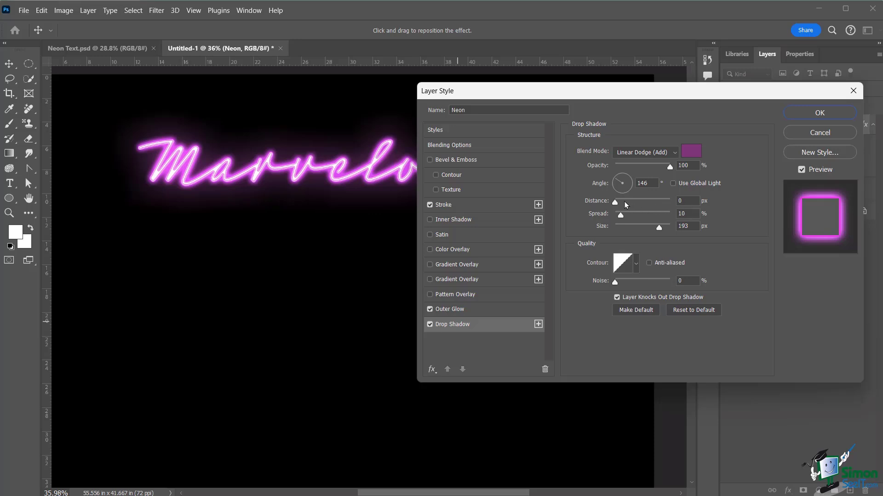
{"action": "mouse_move", "coordinate": [616, 206]}
{"action": "left_mouse_down"}
{"action": "mouse_move", "coordinate": [627, 205]}
{"action": "mouse_move", "coordinate": [615, 203]}
{"action": "left_mouse_up"}
{"action": "left_click", "coordinate": [699, 200]}
{"action": "left_click", "coordinate": [688, 201]}
{"action": "left_click", "coordinate": [700, 153]}
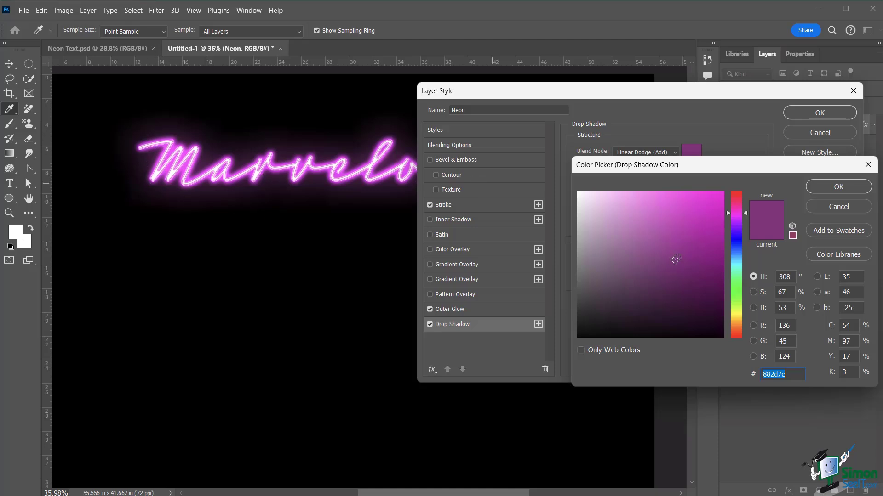
{"action": "left_click", "coordinate": [827, 187]}
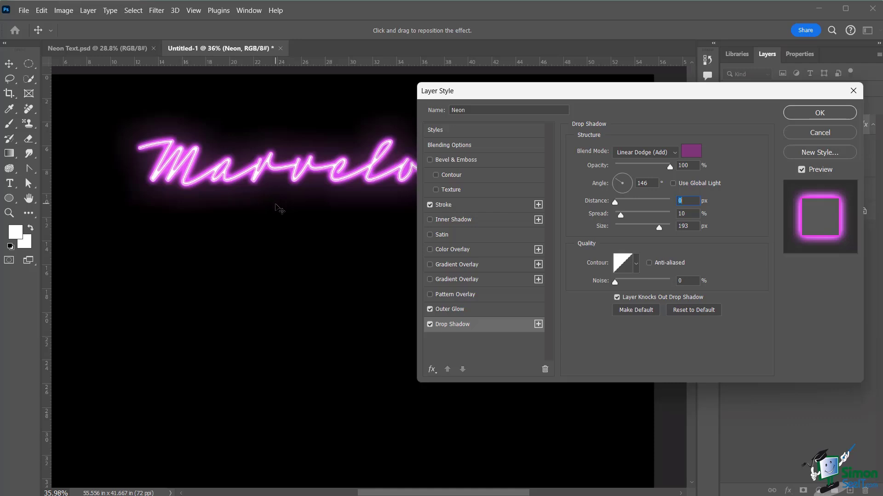
Compare the text with and without the drop shadow, and set the shadow's spread to 3% and size to 202 px.
{"action": "left_click", "coordinate": [430, 324]}
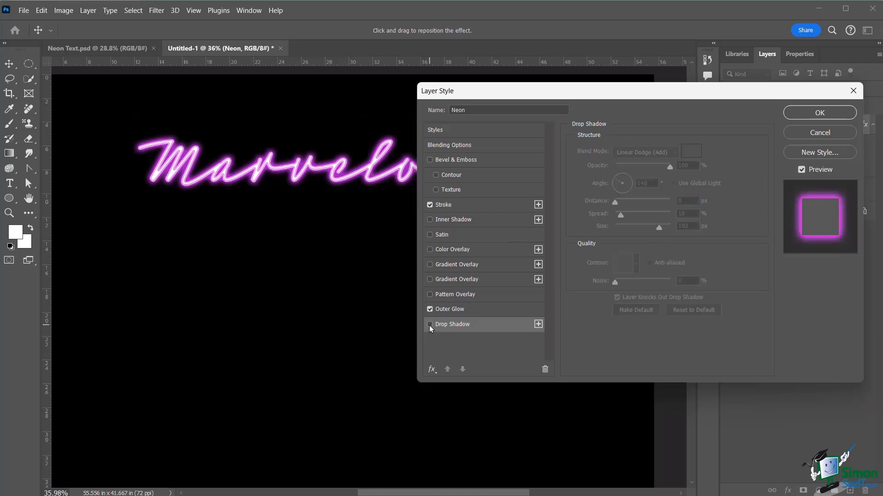
{"action": "left_click", "coordinate": [430, 324]}
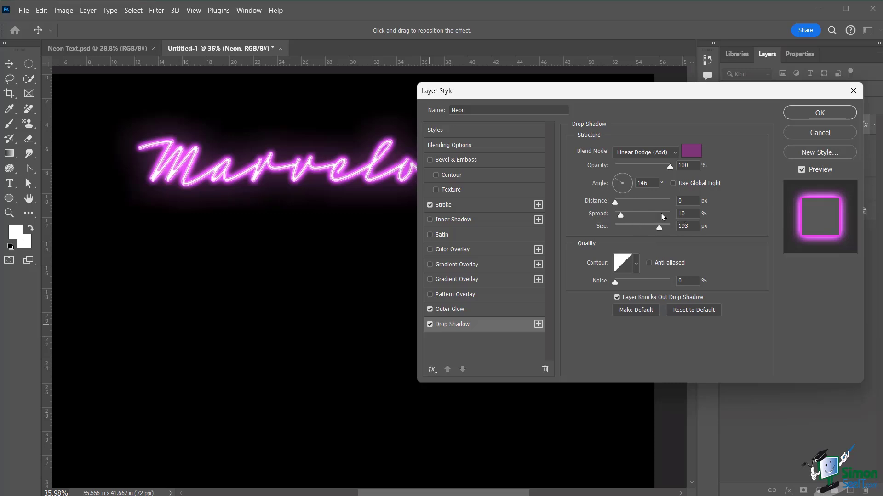
{"action": "key", "text": "Down"}
{"action": "key", "text": "Down"}
{"action": "key", "text": "Down"}
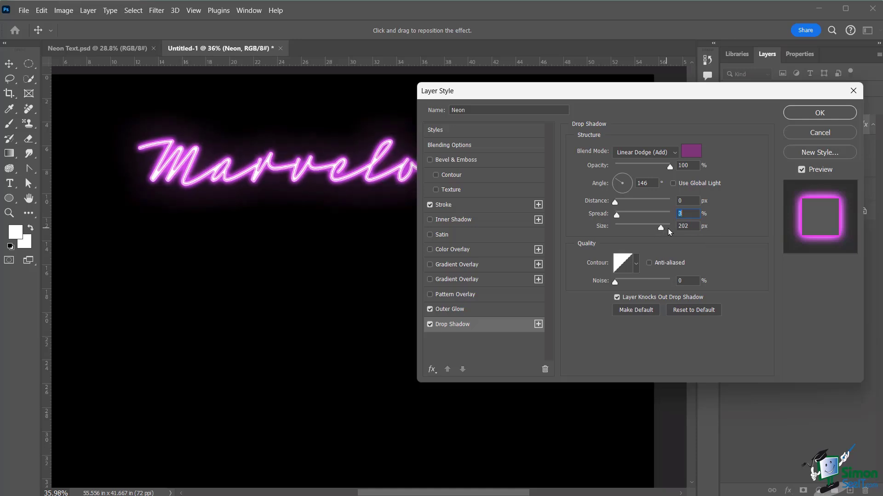
{"action": "mouse_move", "coordinate": [660, 228]}
{"action": "left_mouse_down"}
{"action": "mouse_move", "coordinate": [639, 233]}
{"action": "mouse_move", "coordinate": [661, 228]}
{"action": "left_mouse_up"}
Try the drop shadow's angle, preview the shadow off and on, and apply the Neon layer's styles.
{"action": "left_click_drag", "start_coordinate": [625, 179], "coordinate": [622, 178]}
{"action": "left_click", "coordinate": [624, 180]}
{"action": "left_click", "coordinate": [427, 326]}
{"action": "left_click", "coordinate": [429, 326]}
{"action": "left_click", "coordinate": [429, 326]}
{"action": "left_click", "coordinate": [803, 114]}
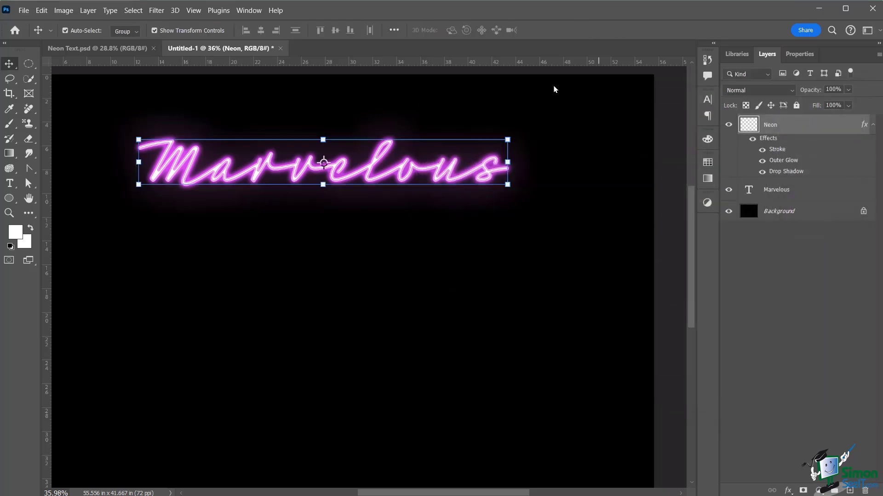
Deselect the Neon layer to view the glowing text without its transform box.
{"action": "scroll", "coordinate": [366, 212], "scroll_direction": "up", "scroll_amount": 1}
{"action": "left_click_drag", "start_coordinate": [352, 213], "coordinate": [398, 286]}
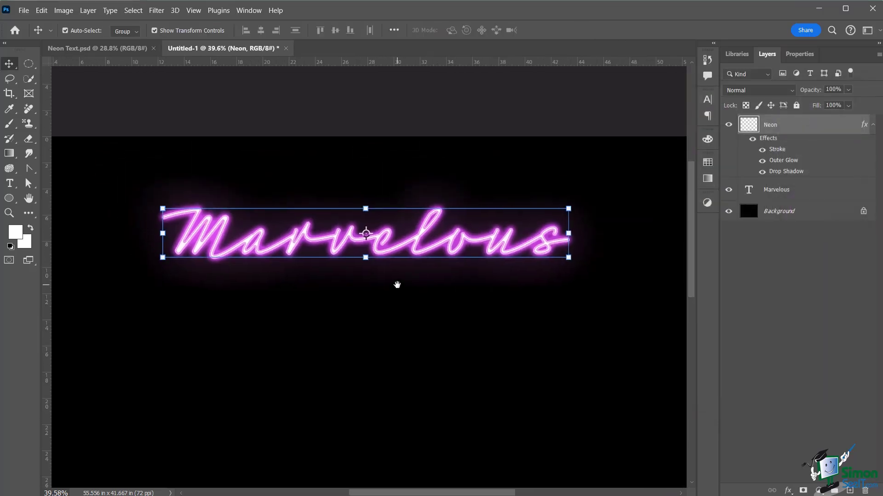
{"action": "left_click", "coordinate": [515, 134]}
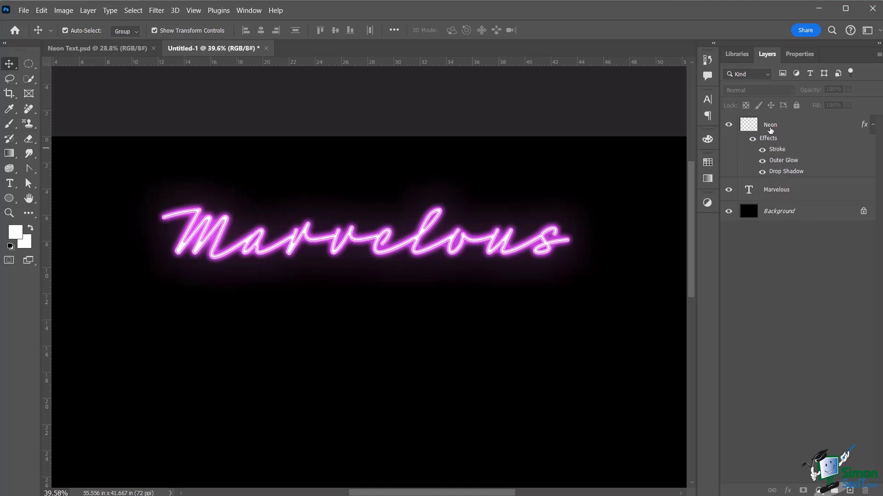
{"action": "left_click", "coordinate": [41, 11]}
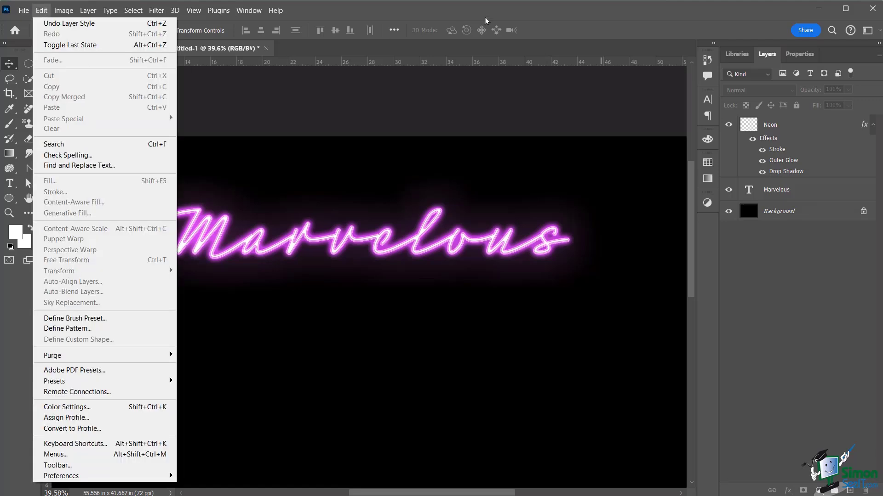
{"action": "left_click", "coordinate": [573, 33]}
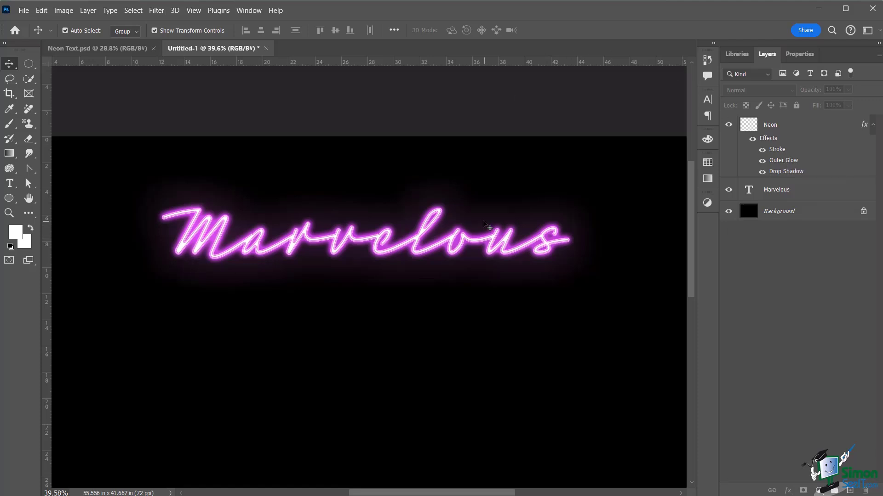
Hide and show the Neon layer repeatedly to compare the plain white text with the neon effect, leaving it visible.
{"action": "left_click", "coordinate": [728, 126]}
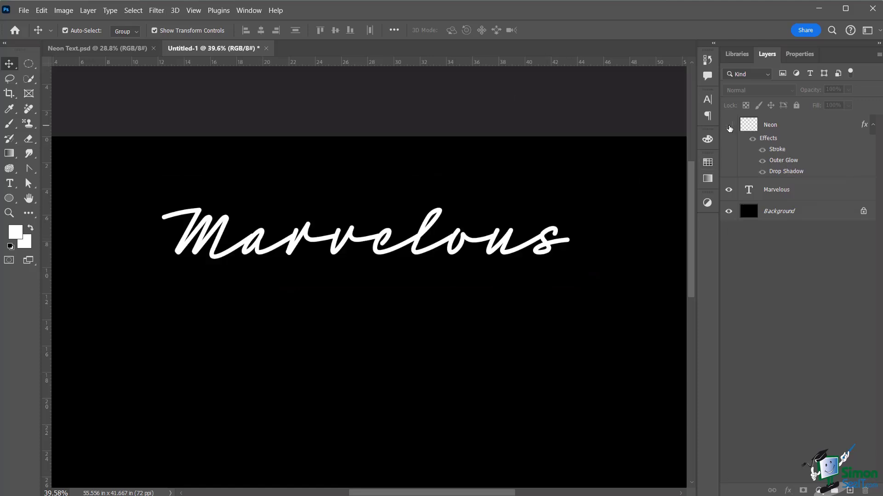
{"action": "left_click", "coordinate": [728, 125]}
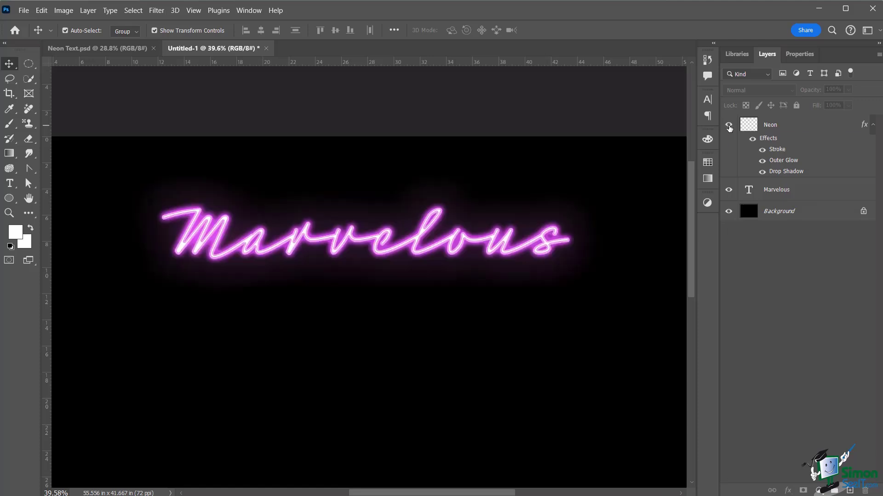
{"action": "left_click", "coordinate": [729, 126]}
{"action": "left_click", "coordinate": [728, 126]}
{"action": "left_click", "coordinate": [728, 127]}
{"action": "left_click", "coordinate": [729, 127]}
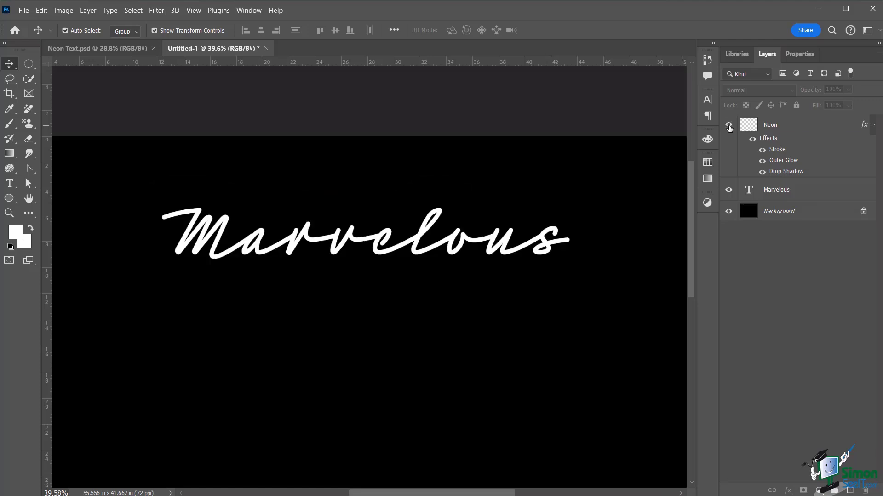
{"action": "left_click", "coordinate": [728, 127]}
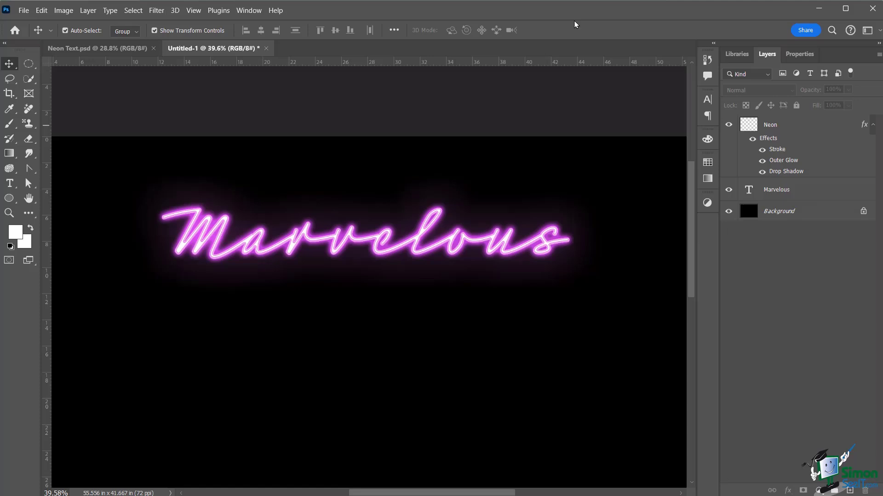